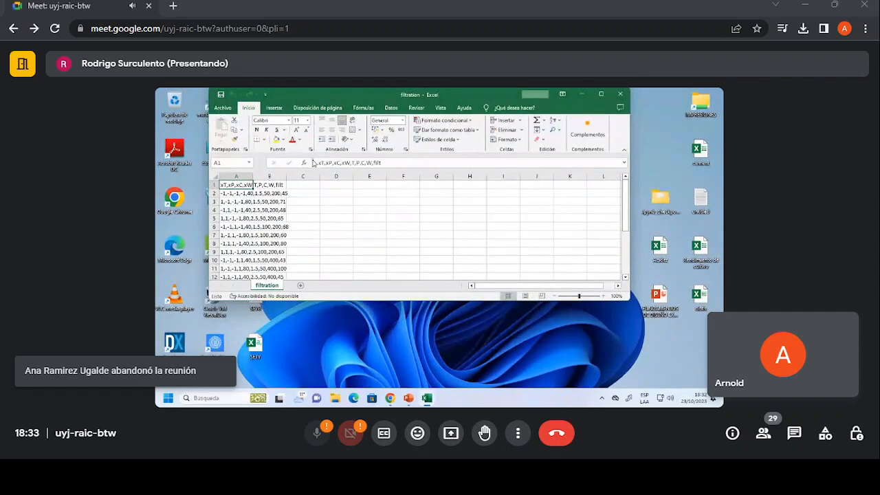
Try to split the comma-separated text of cell A1 alone into columns, with comma added as a delimiter.
click(598, 94)
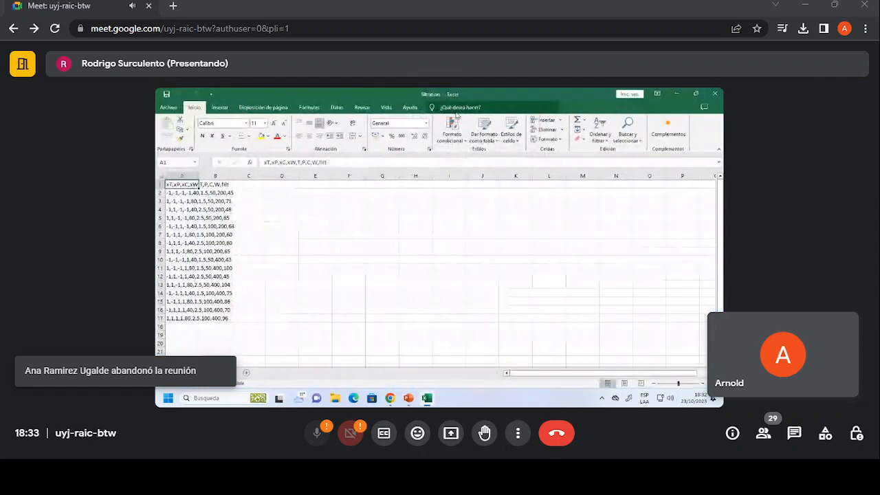
click(336, 107)
click(468, 130)
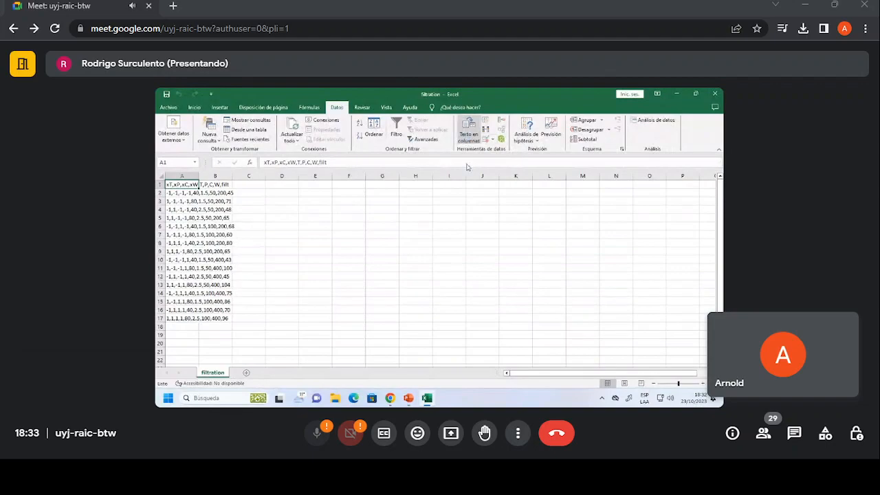
click(596, 322)
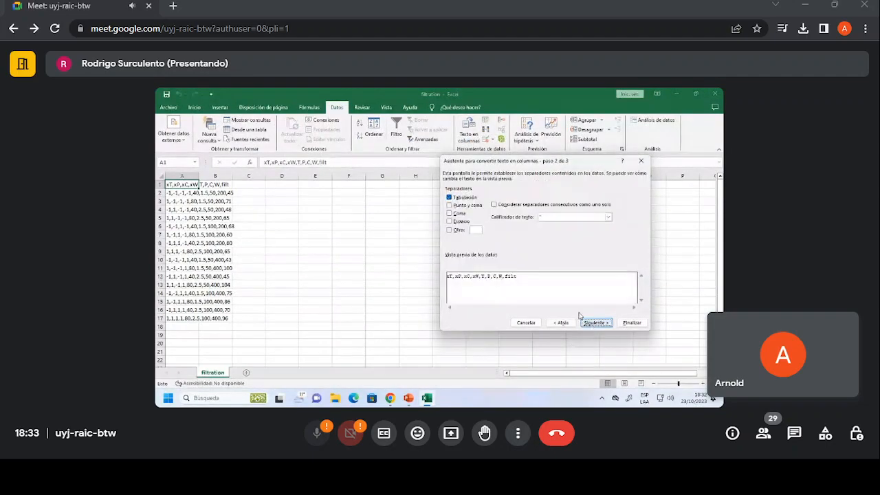
click(448, 213)
click(610, 323)
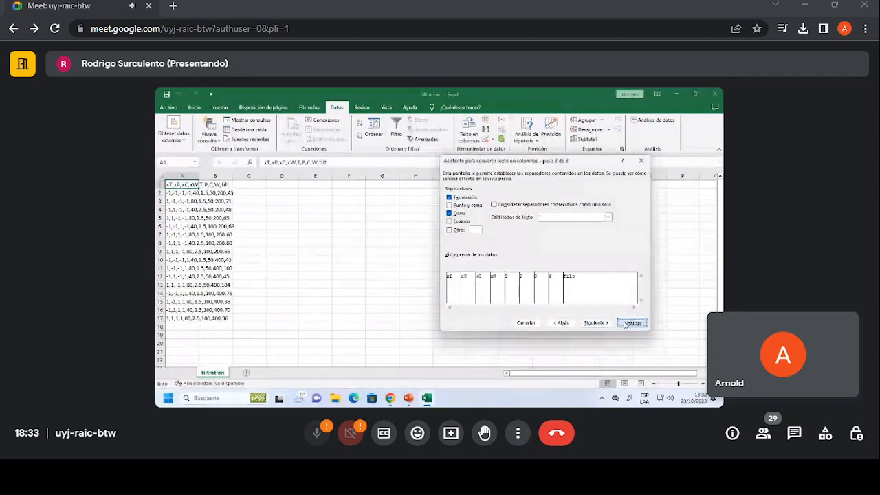
click(631, 322)
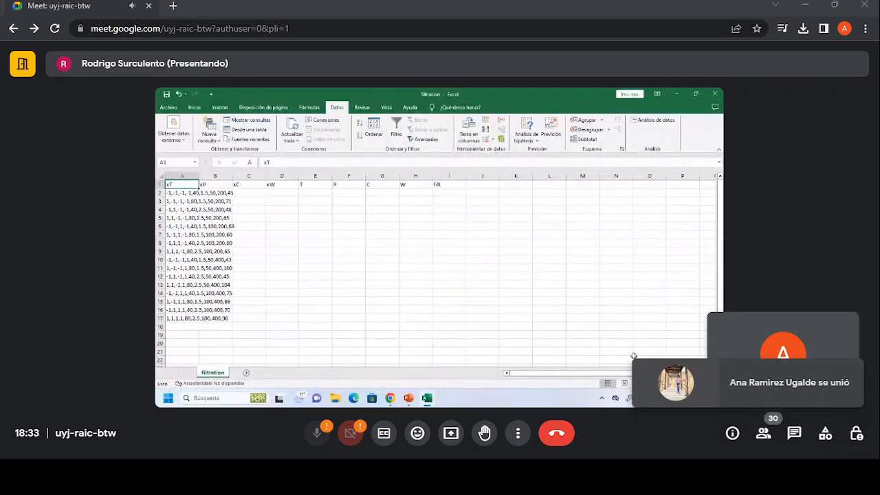
key(ctrl+z)
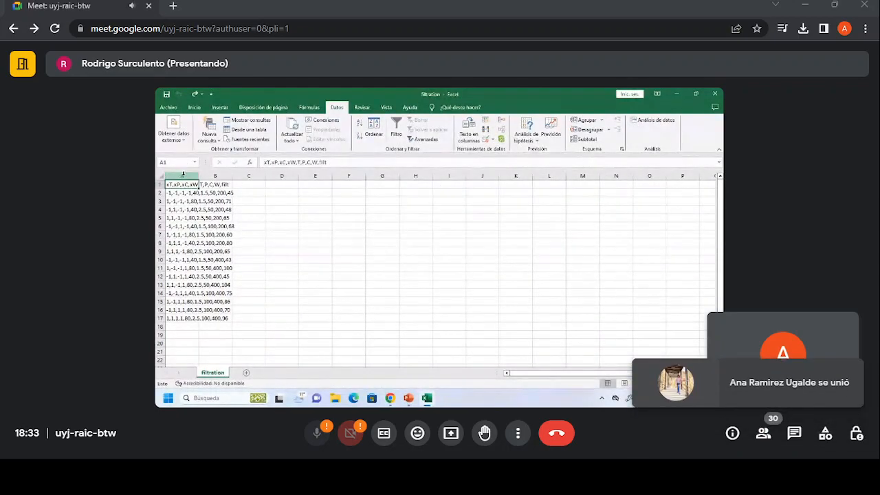
Split all of column A into separate columns, using comma as a delimiter.
click(182, 176)
click(469, 131)
click(593, 320)
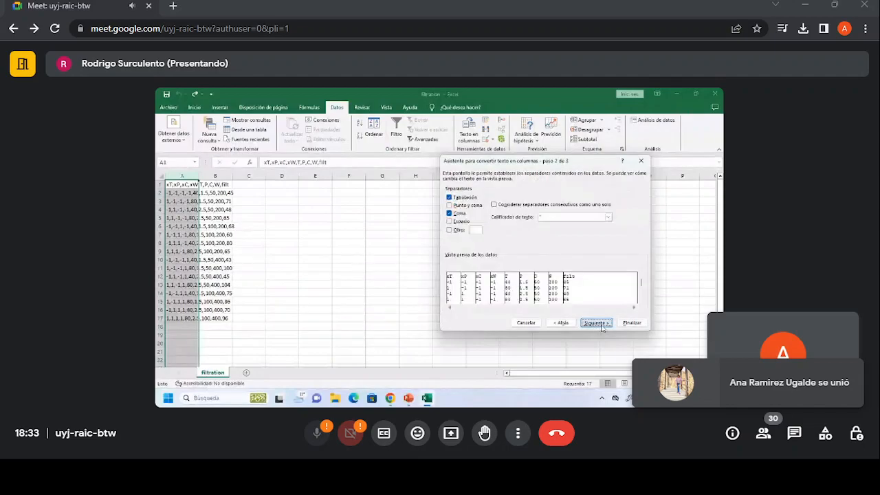
click(628, 320)
Switch from the filtration workbook to Design-Expert and start a new design.
click(676, 94)
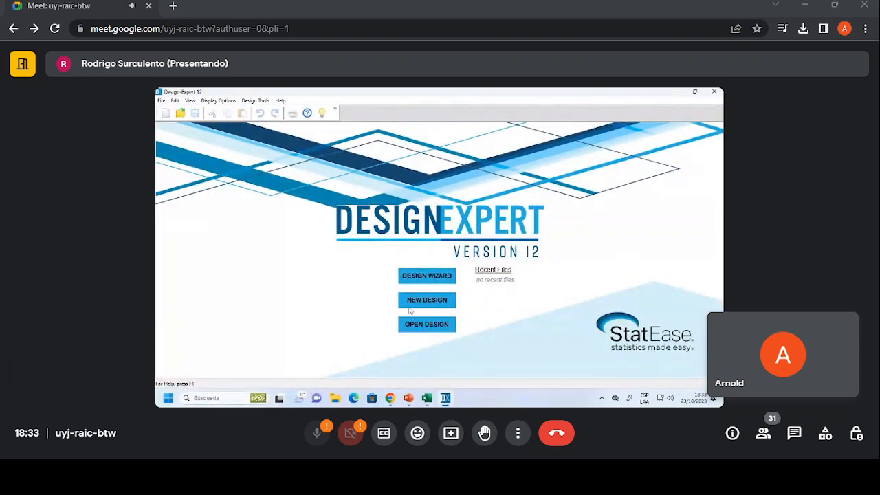
click(432, 400)
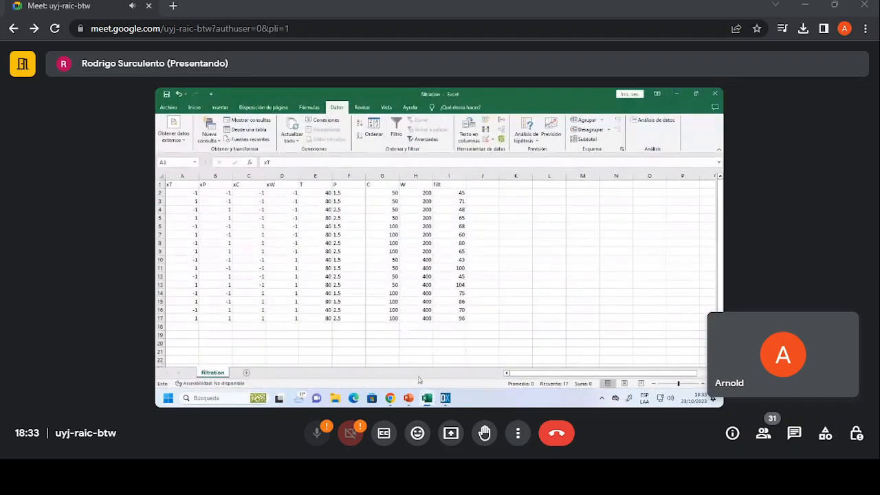
click(427, 397)
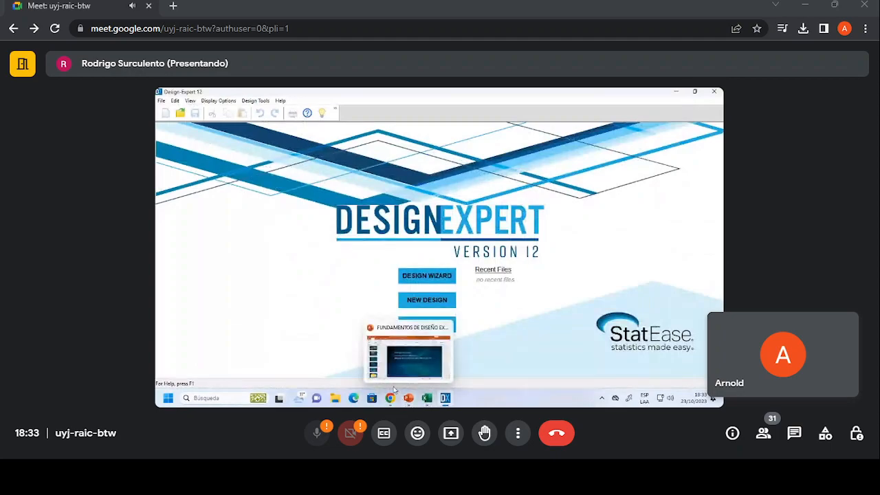
click(399, 377)
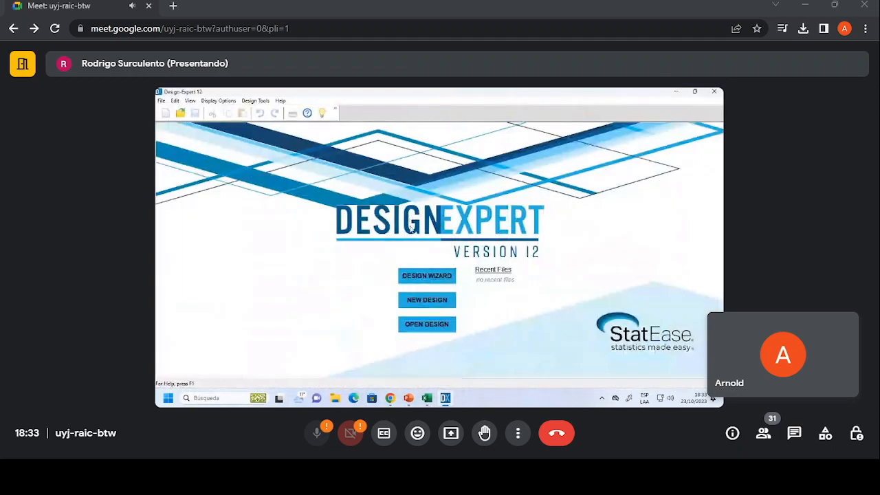
click(398, 376)
click(428, 301)
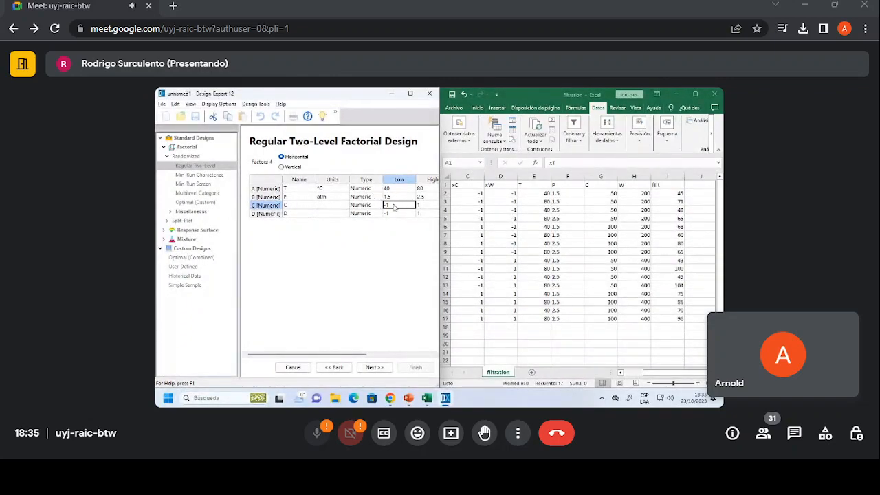
Set factor C's units to g/L, its low level to 50 and its high level to 100.
click(330, 206)
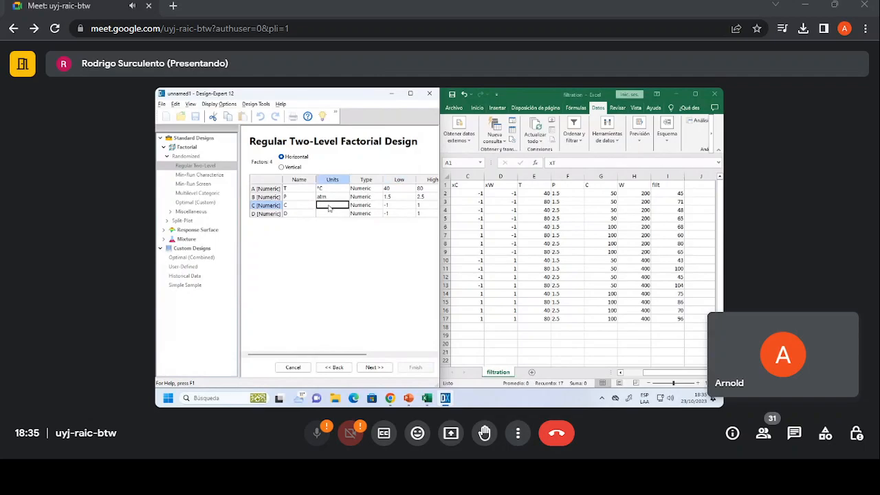
text(g/L)
key(Tab)
key(Tab)
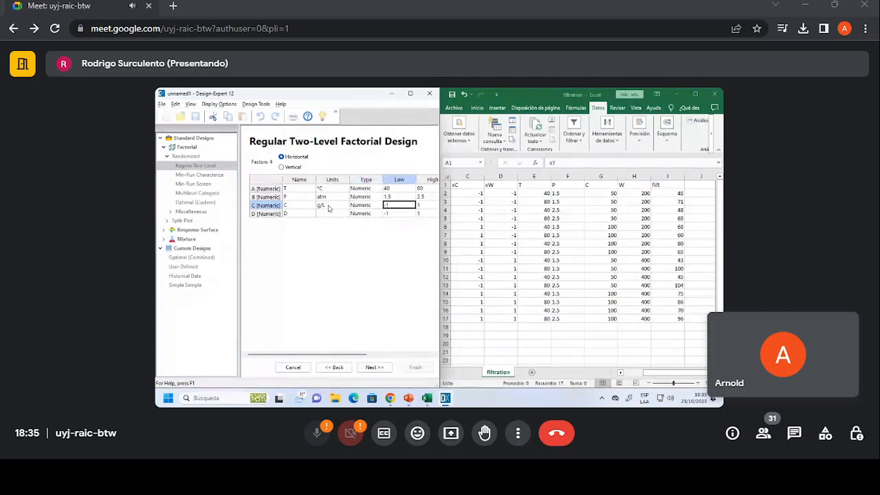
text(50)
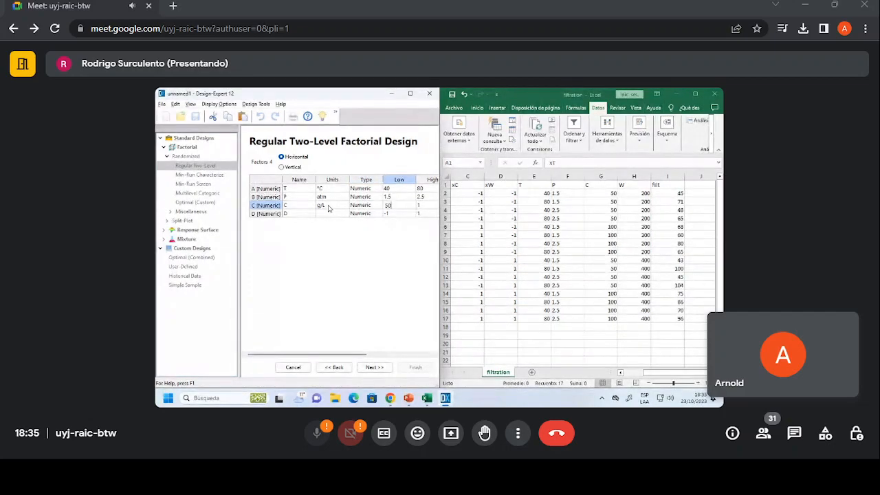
key(Tab)
text(100)
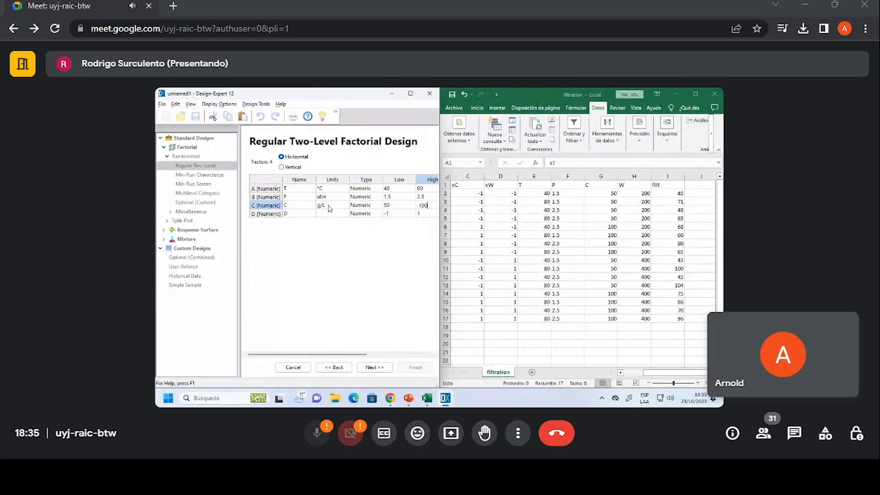
key(Tab)
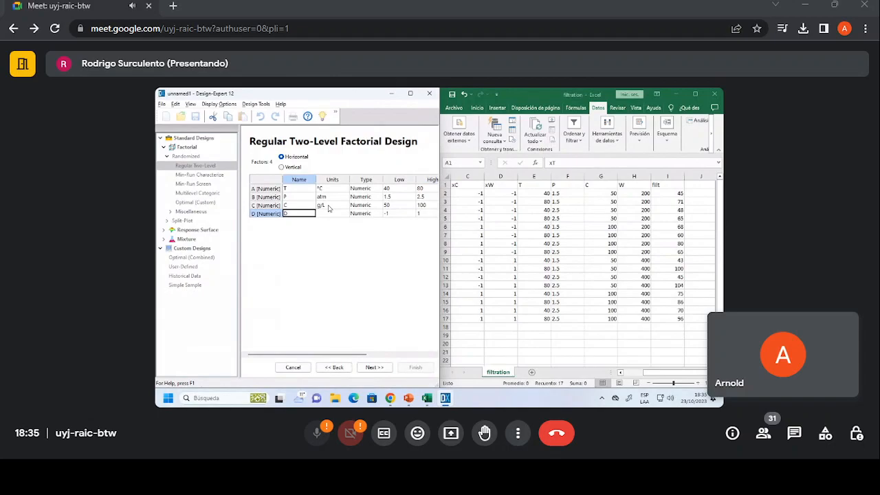
Define factor D as w in RPM with low level 200 and high level 400, and continue to the response definition.
text(w)
key(Tab)
text(RPM)
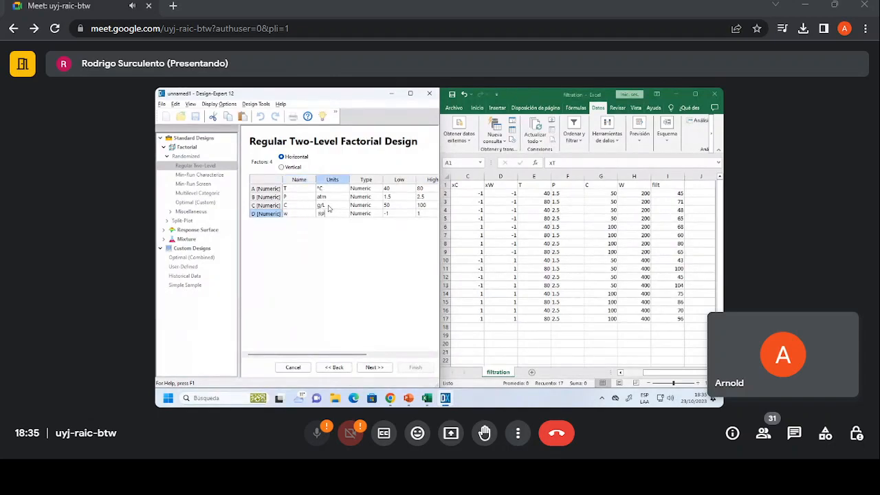
key(Tab)
key(Tab)
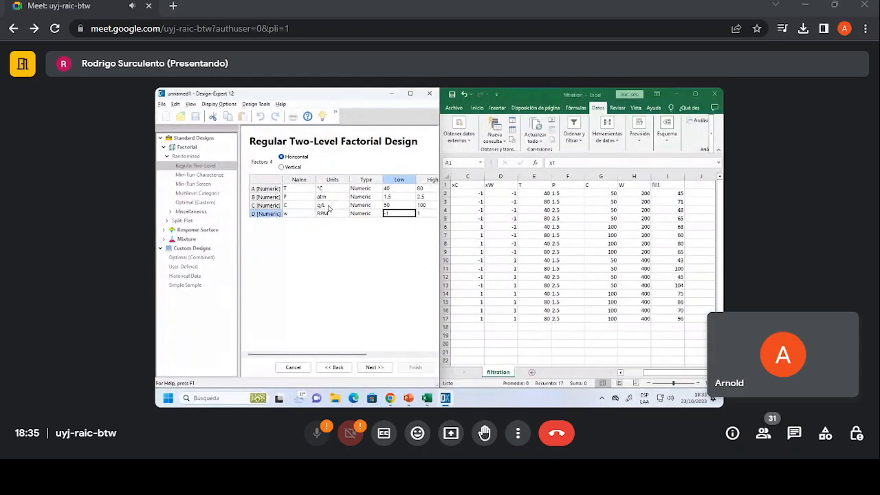
text(200)
key(Tab)
text(40)
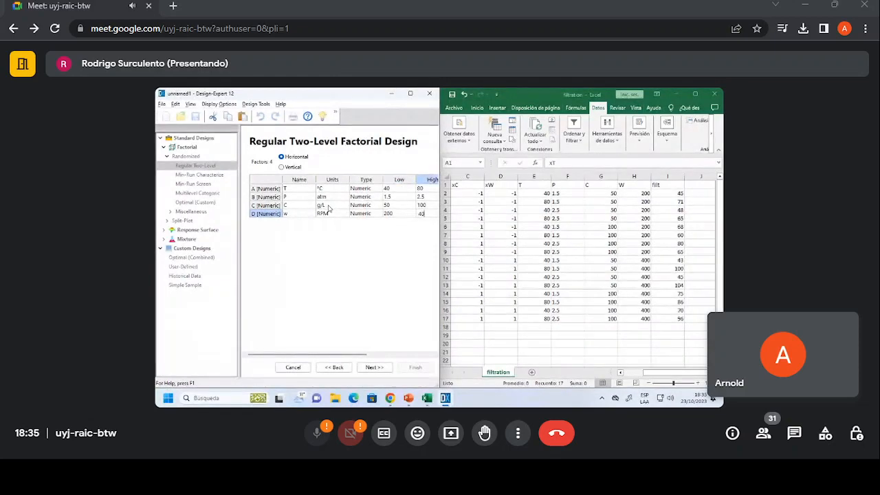
click(374, 367)
Name the response TF with units g/min and continue to the design power page.
click(281, 237)
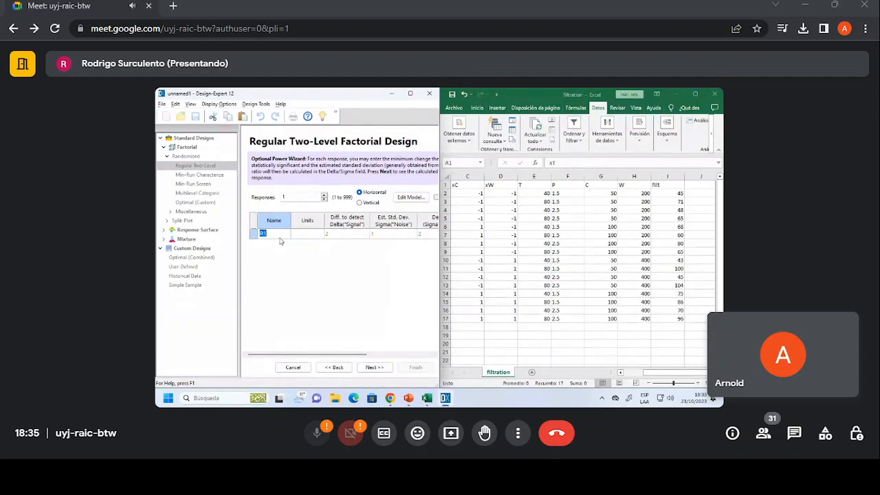
text(TF)
click(306, 236)
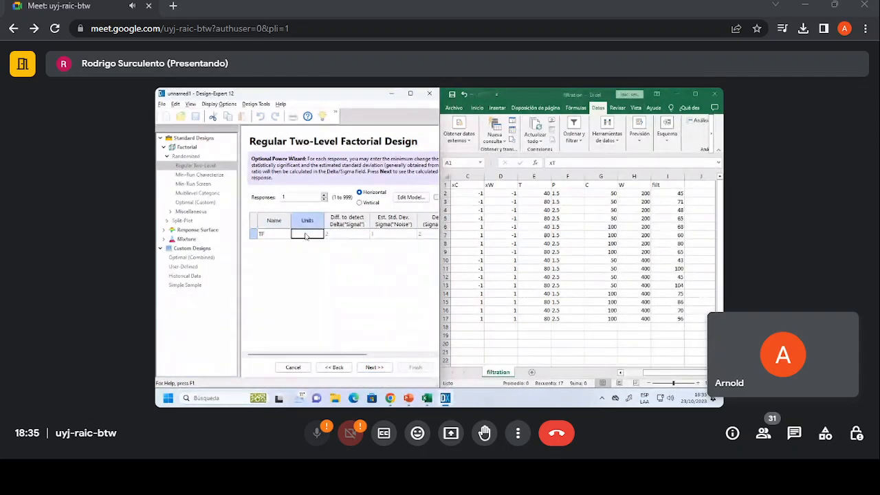
text(g/mi)
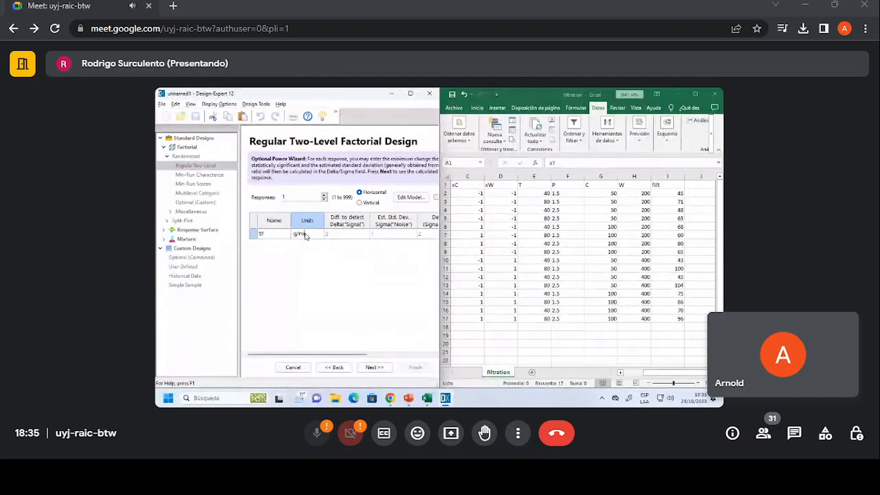
text(n)
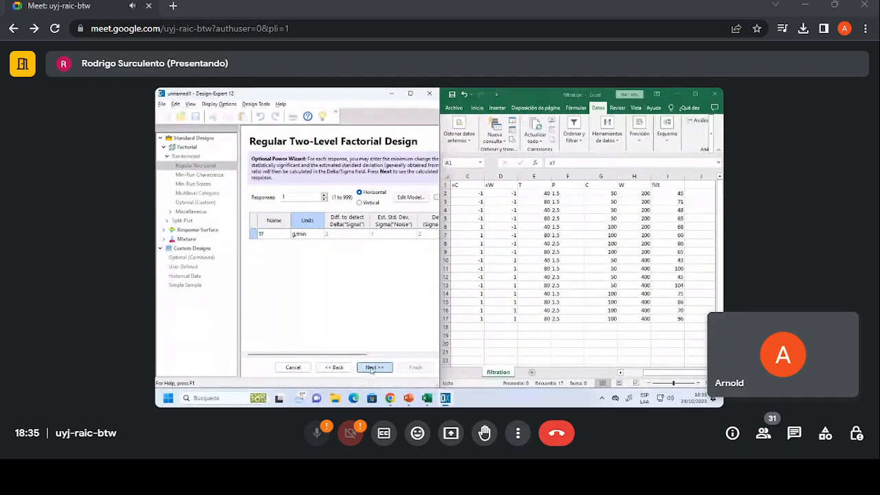
click(374, 367)
Examine the design power reported for factors A, B, C and D on response TF.
click(410, 92)
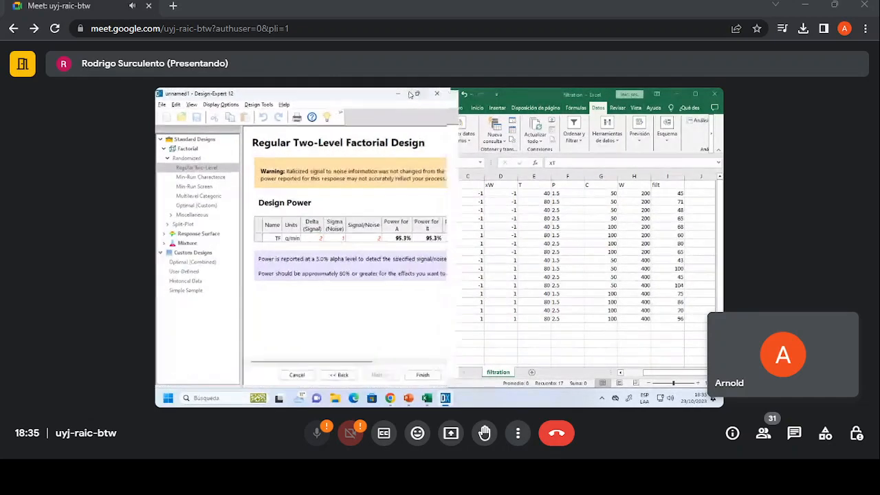
click(395, 232)
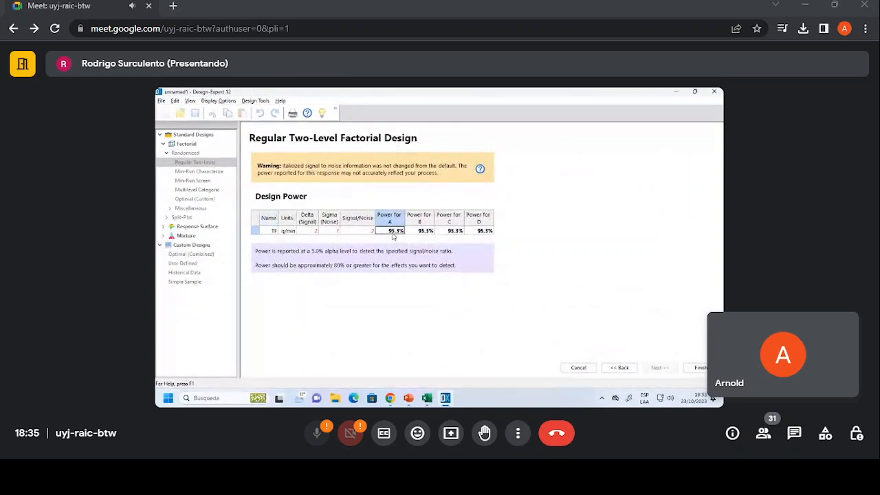
click(422, 234)
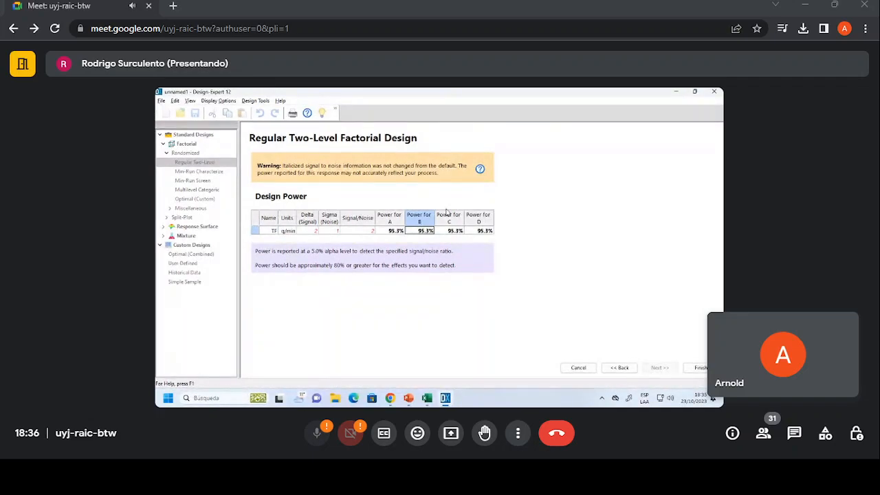
click(383, 231)
click(418, 234)
click(451, 233)
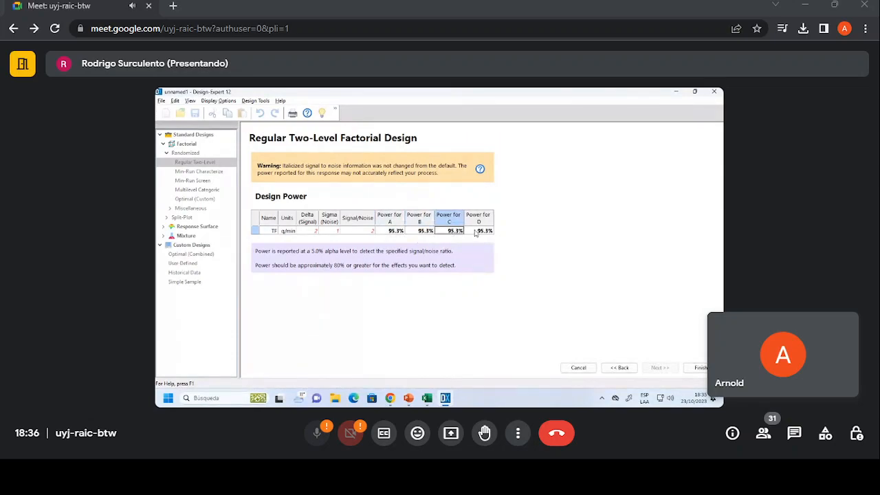
click(475, 231)
click(396, 232)
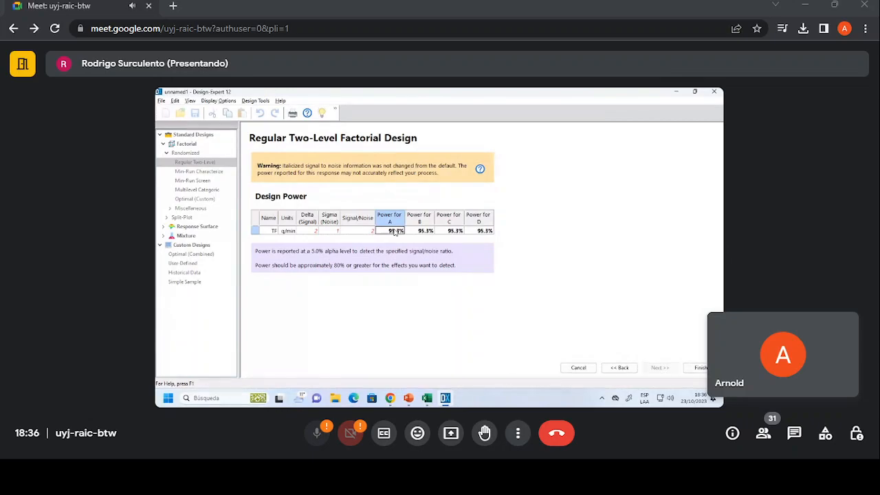
click(421, 233)
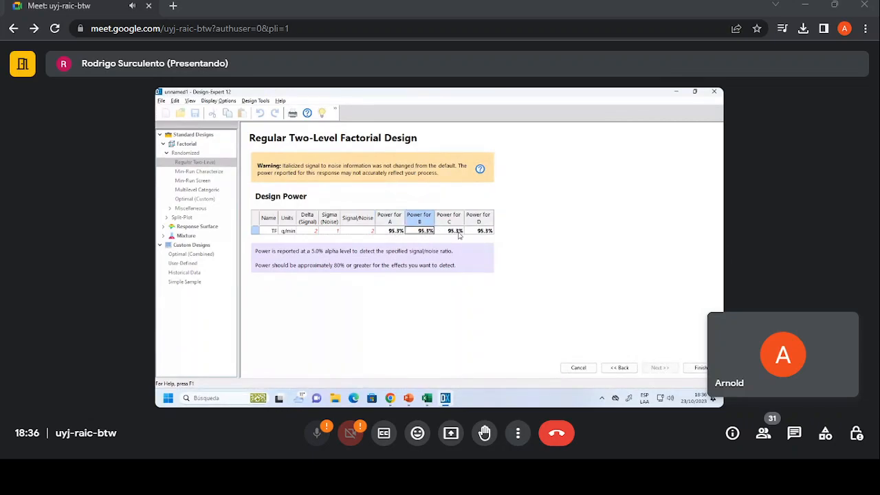
Finish the two-level factorial design and sort its runs in ascending standard order.
click(697, 369)
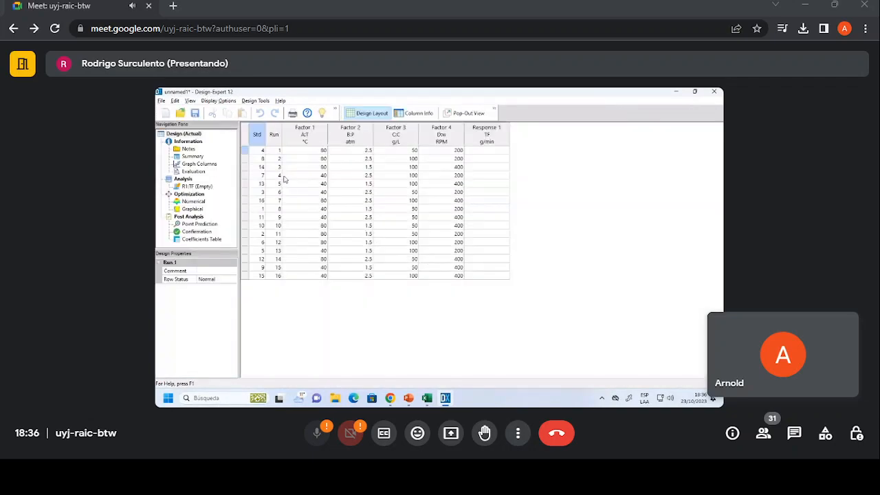
right_click(257, 134)
click(282, 152)
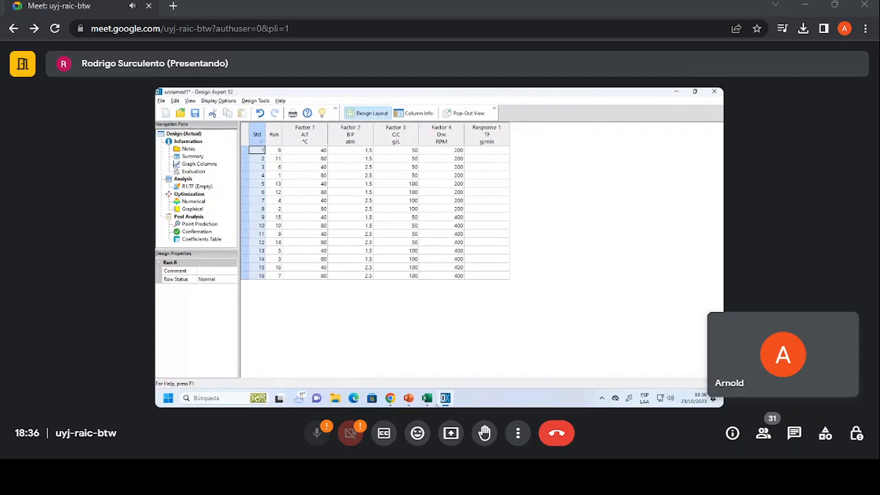
Copy the 16 filt values from the filtration workbook in Excel into the TF response column of the Design-Expert design.
click(426, 398)
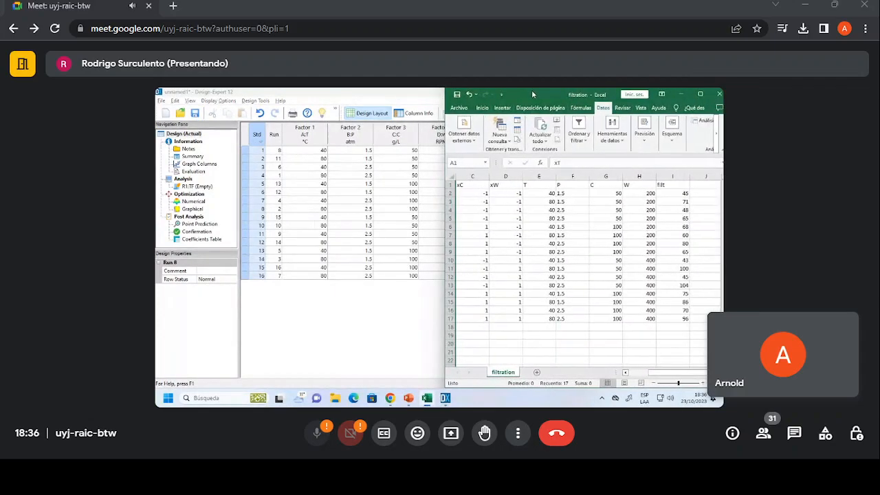
drag(532, 90, 204, 86)
drag(340, 194, 356, 316)
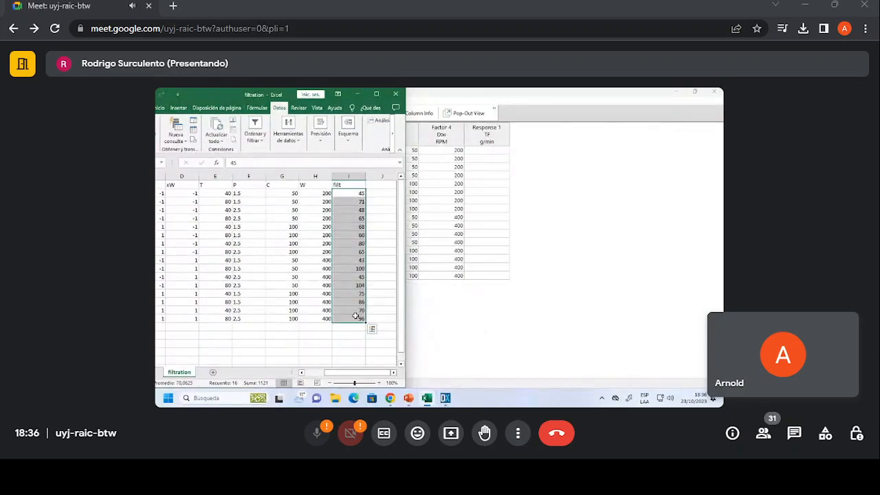
right_click(363, 183)
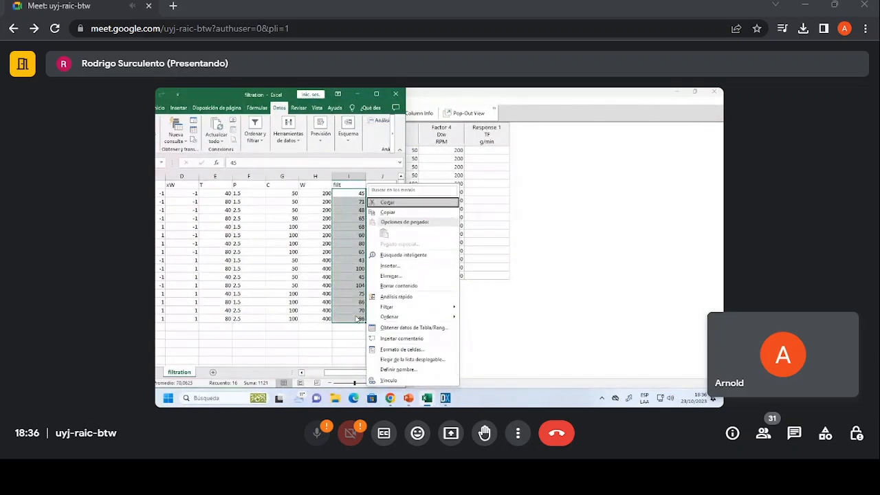
click(424, 215)
drag(487, 149, 479, 275)
key(ctrl+v)
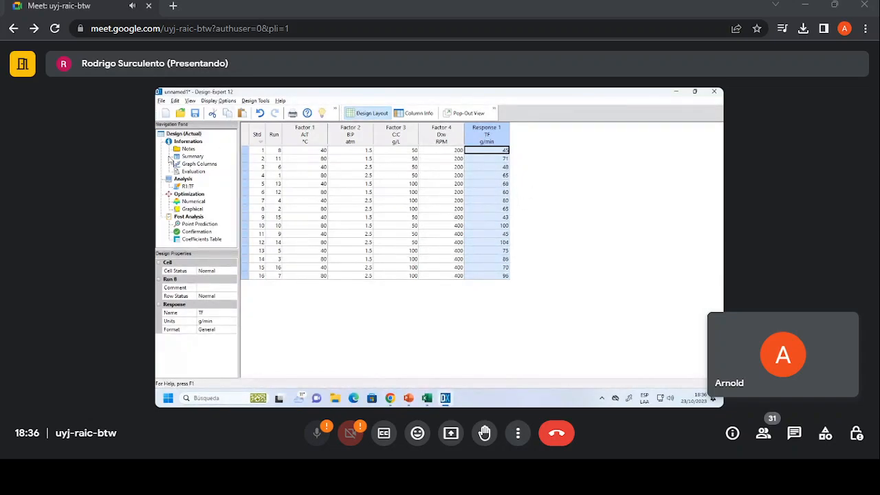
Open the analysis of response TF and examine its transformation, effects and ANOVA pages.
click(185, 187)
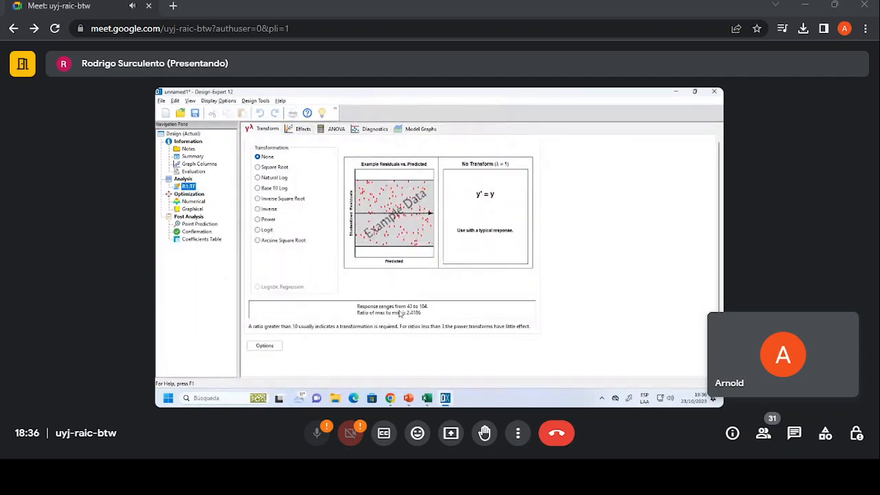
click(301, 129)
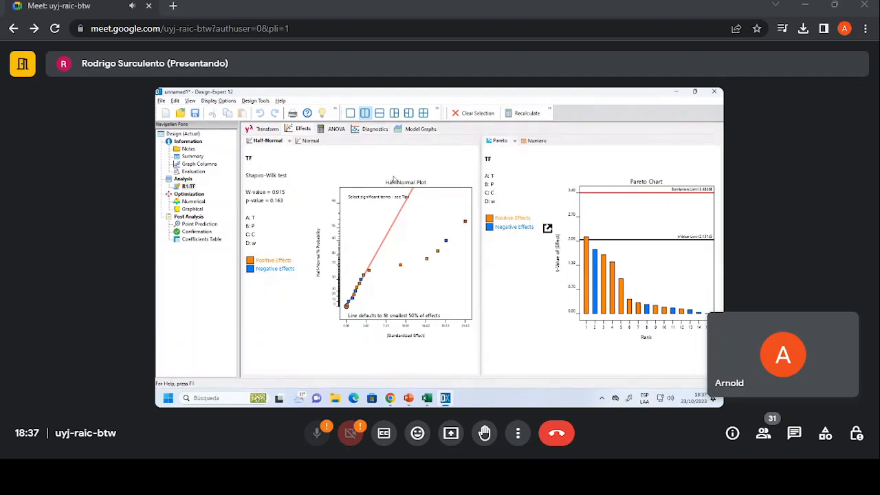
click(336, 129)
click(265, 203)
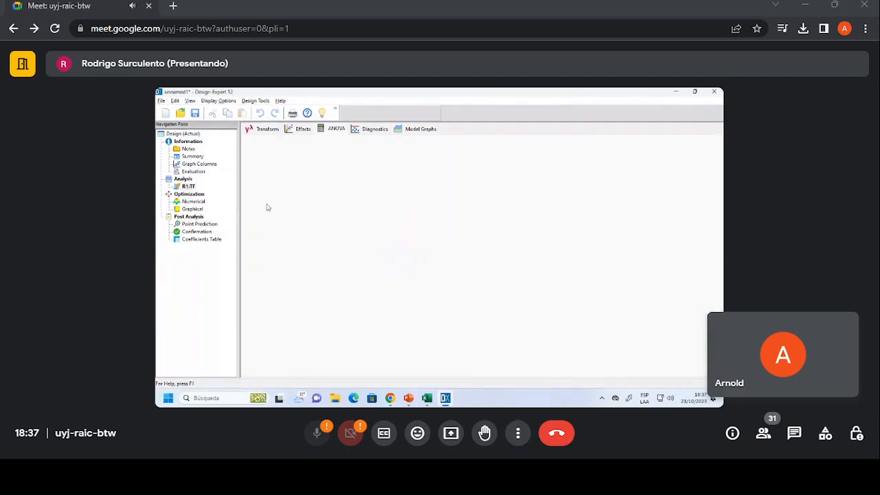
Return to the effects of TF and select the terms A, AC, AD, D and C for the model on the effect charts.
click(303, 130)
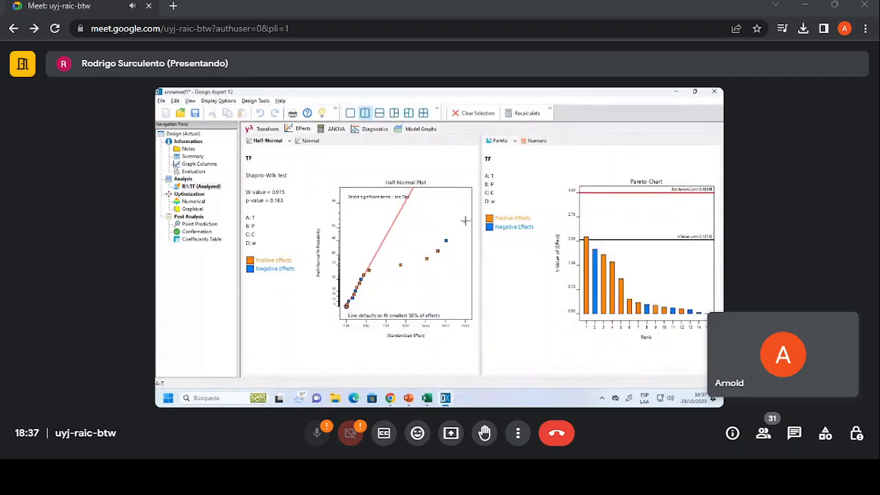
click(465, 222)
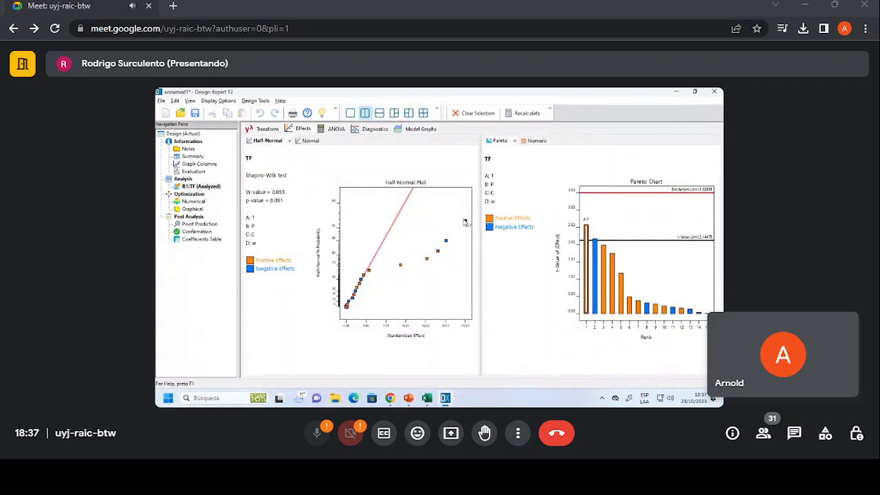
click(466, 222)
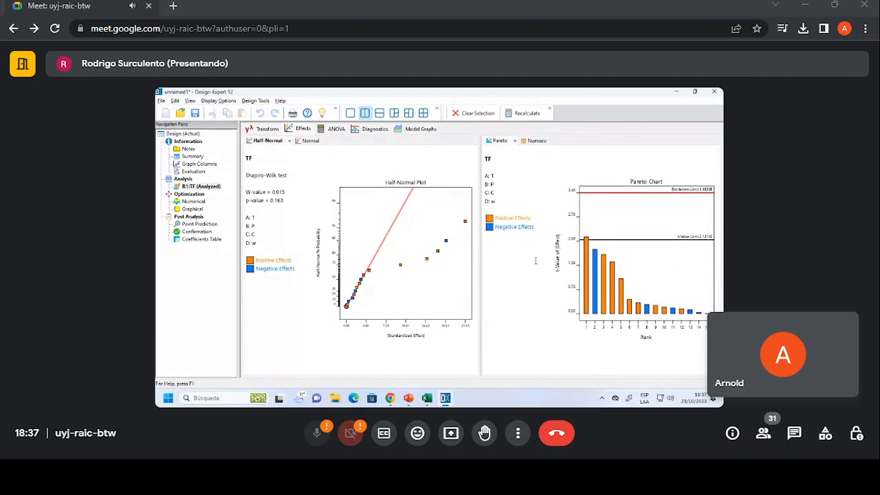
click(597, 273)
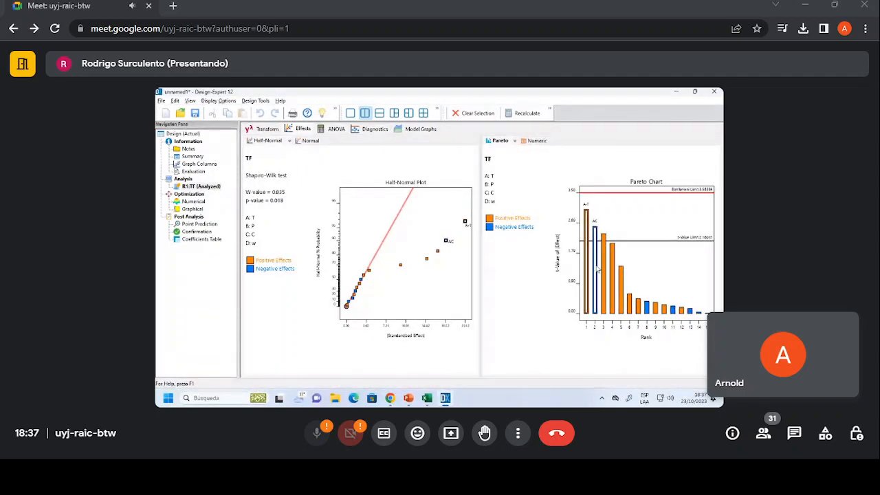
click(604, 265)
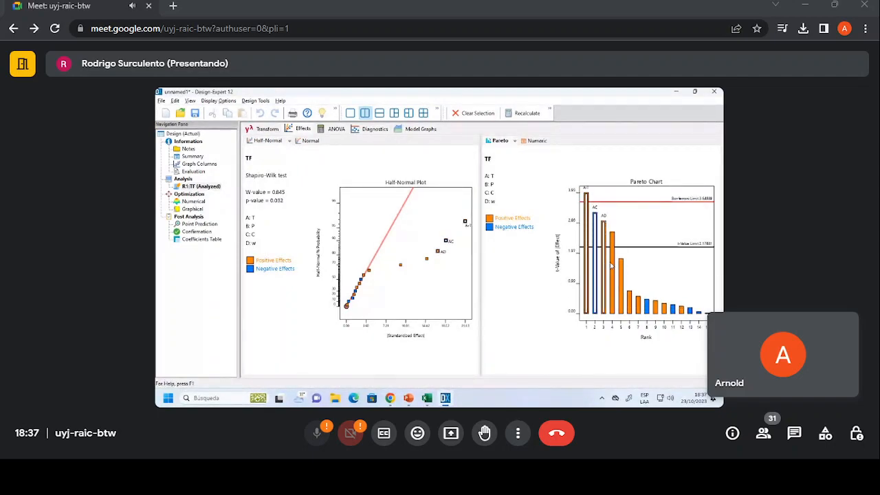
click(613, 269)
click(621, 272)
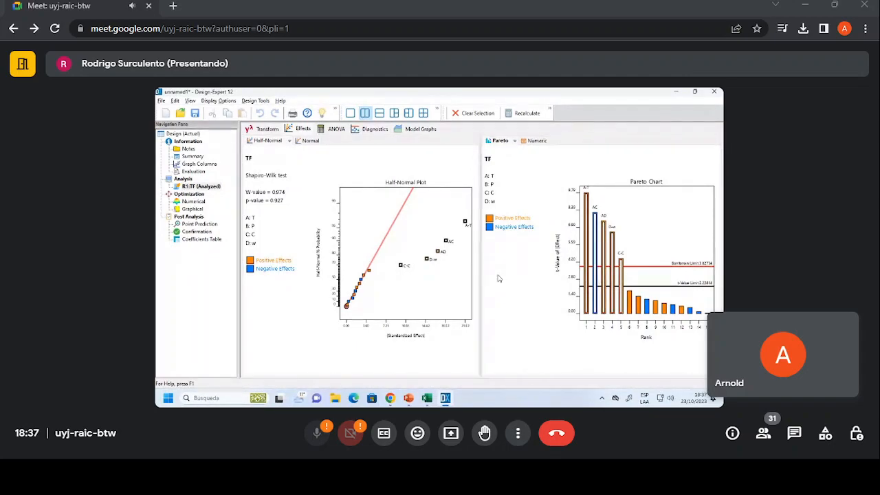
Show the numeric effects list and set main effect B and interactions AB, BC, BD and CD as model terms.
click(538, 142)
right_click(510, 190)
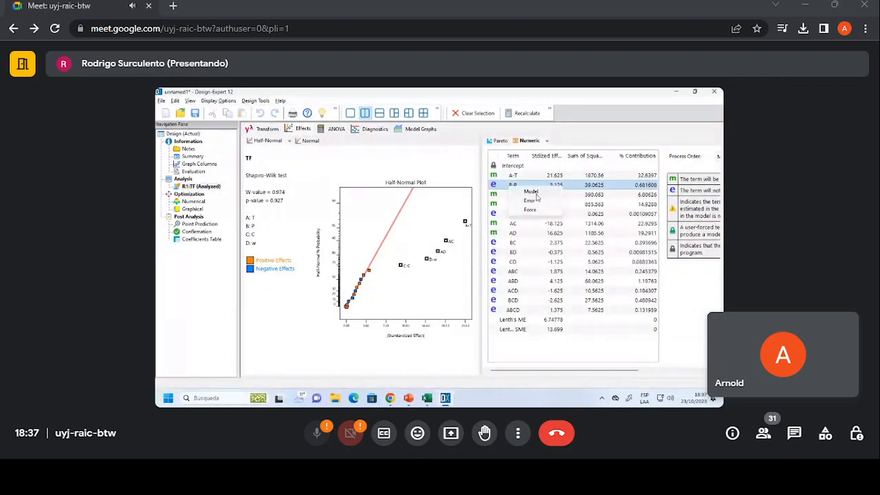
click(532, 192)
right_click(512, 213)
click(534, 215)
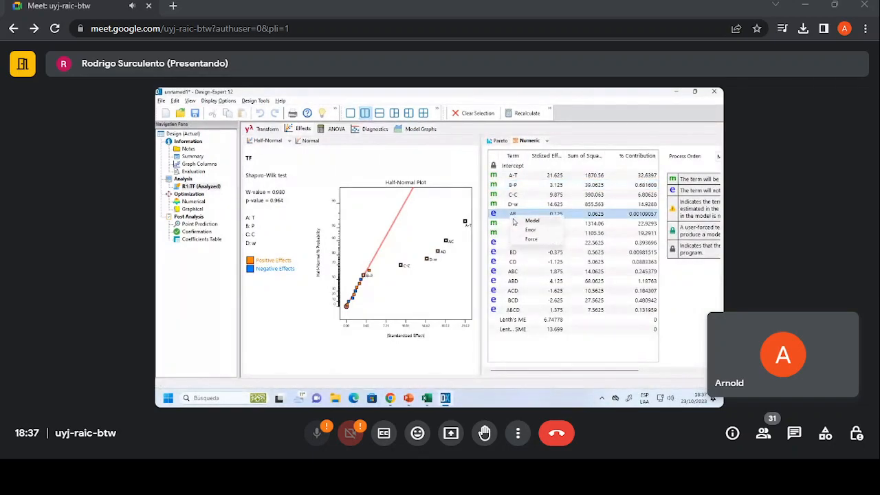
right_click(512, 245)
click(533, 248)
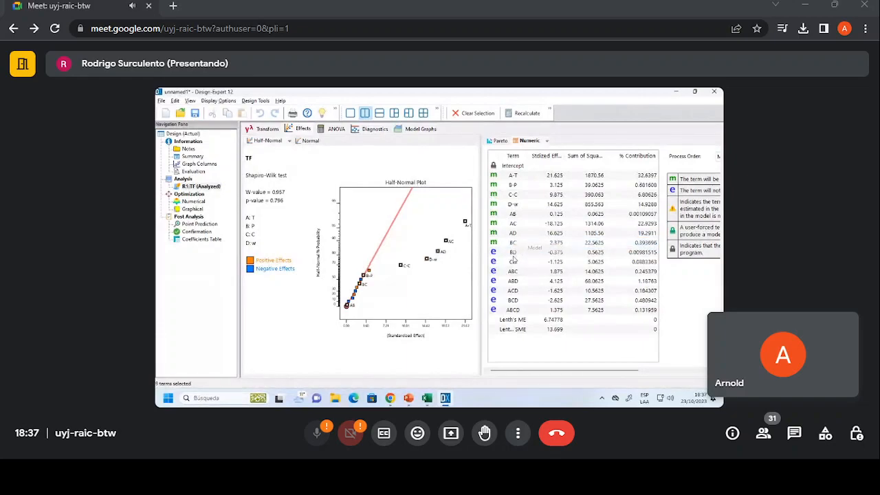
right_click(512, 252)
click(533, 256)
right_click(510, 265)
click(531, 270)
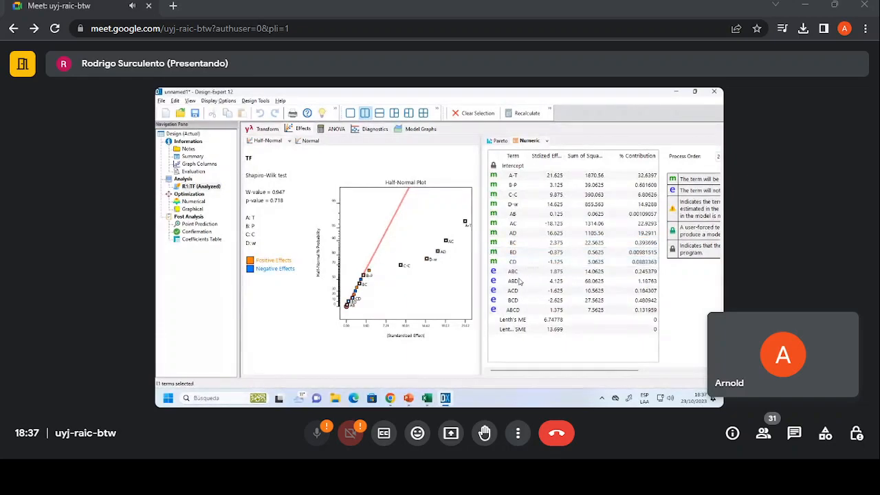
Add the three-factor interactions ABC, ABD, ACD and BCD and the four-factor interaction ABCD to the model.
right_click(524, 274)
click(535, 280)
right_click(524, 281)
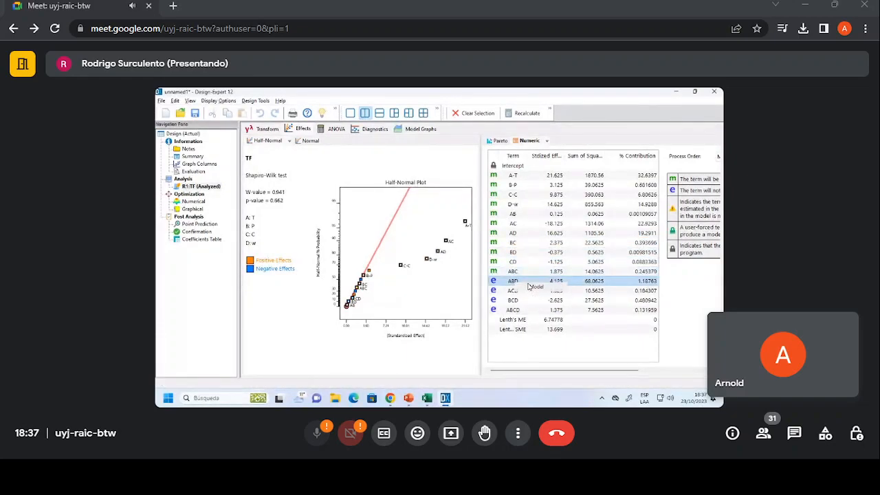
click(537, 285)
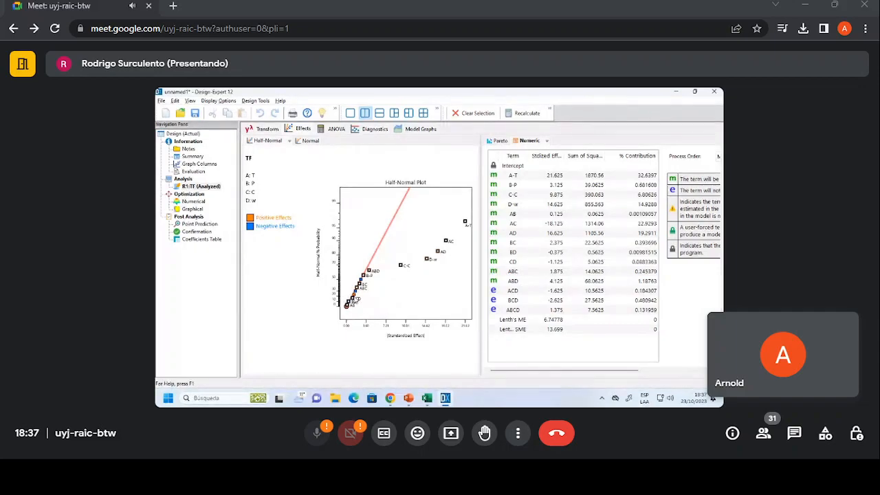
click(354, 295)
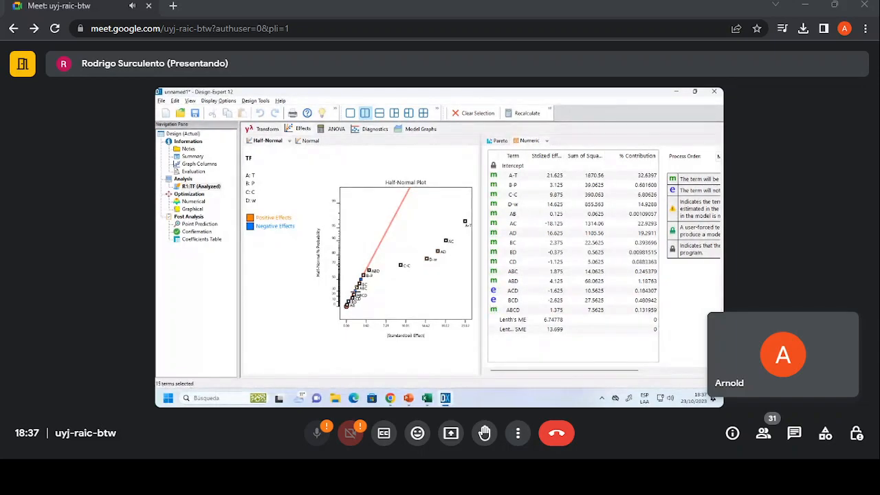
click(355, 291)
click(361, 280)
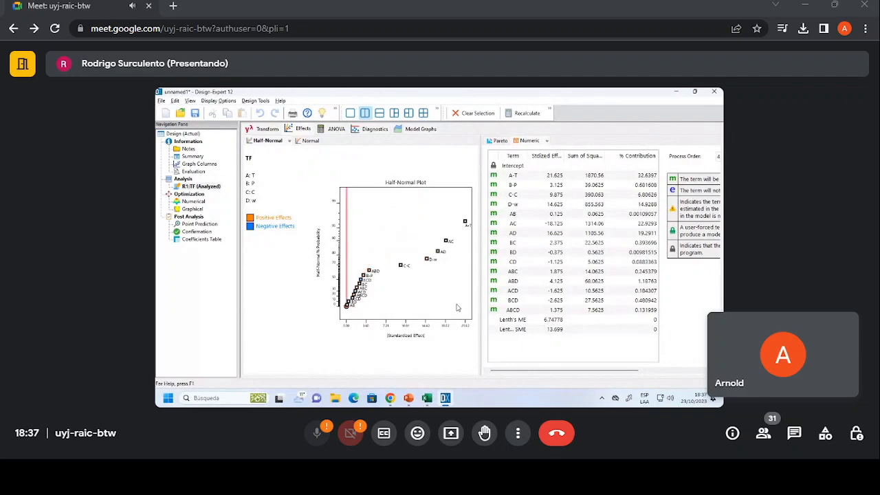
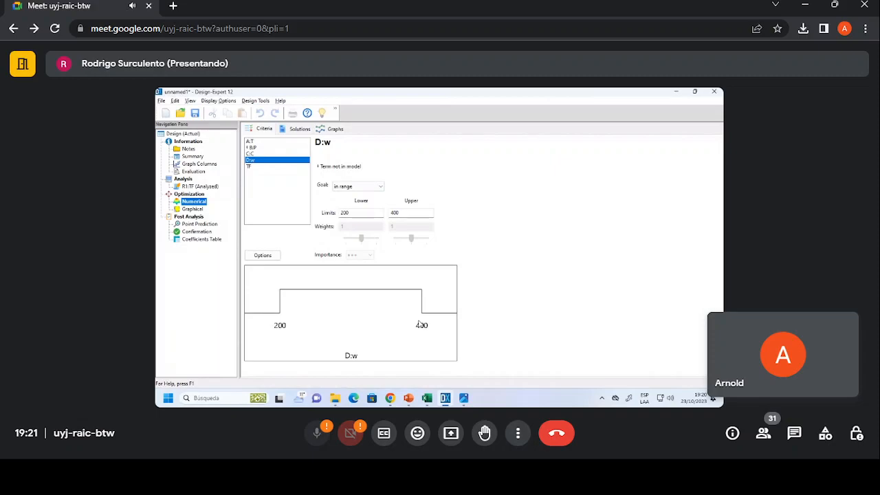
Review the numerical optimization criteria of factors A:T and B:P and response TF.
click(201, 187)
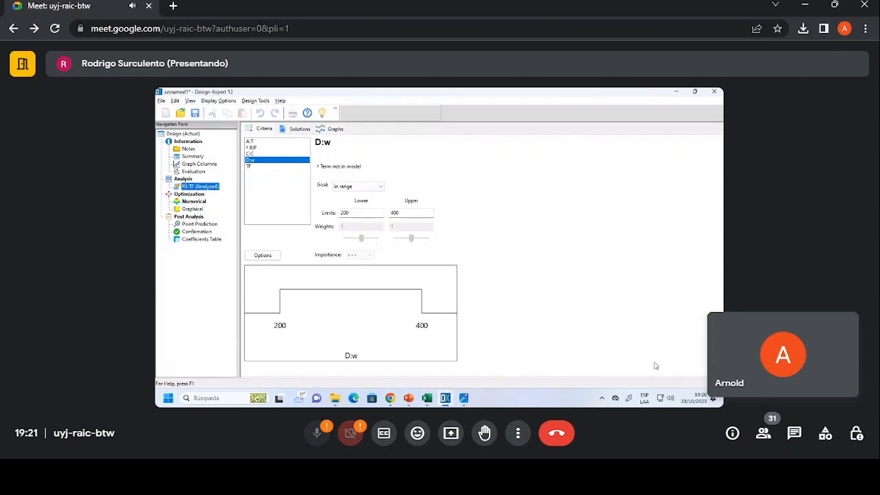
click(193, 201)
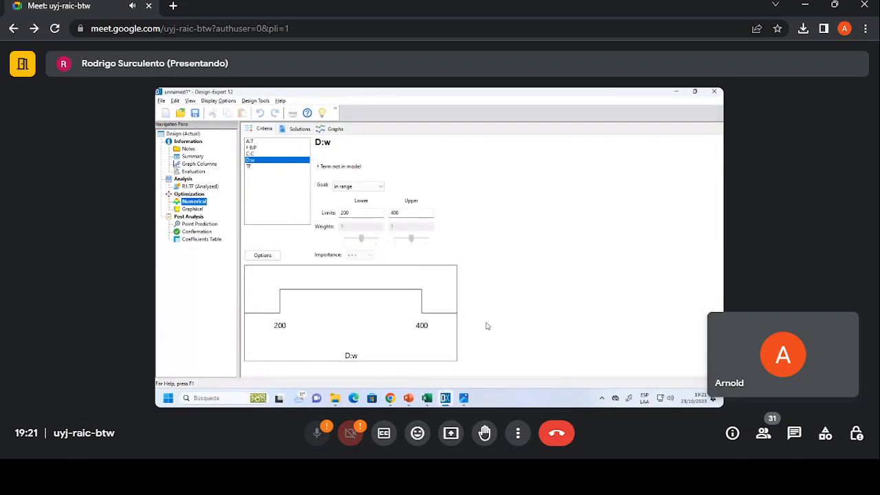
click(292, 167)
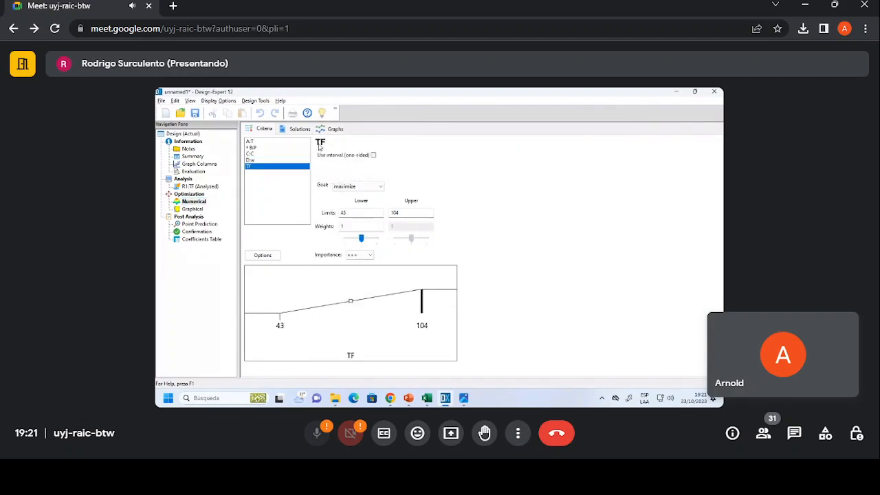
click(279, 142)
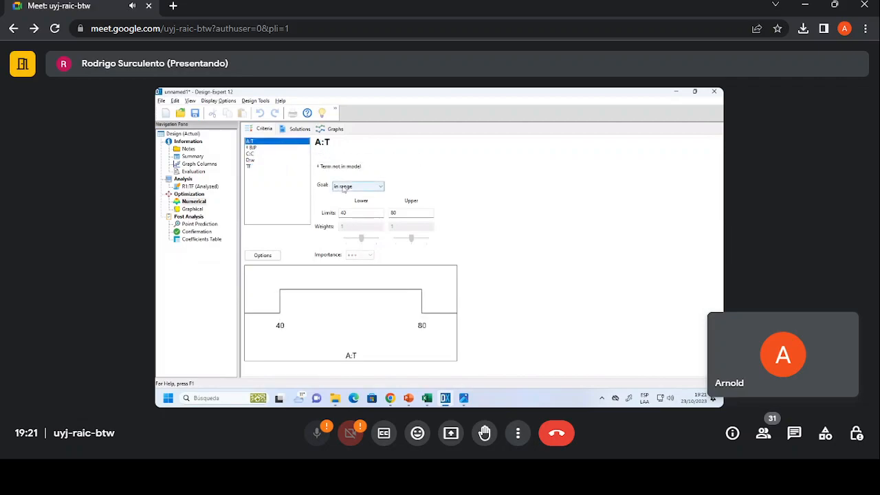
click(259, 150)
click(258, 166)
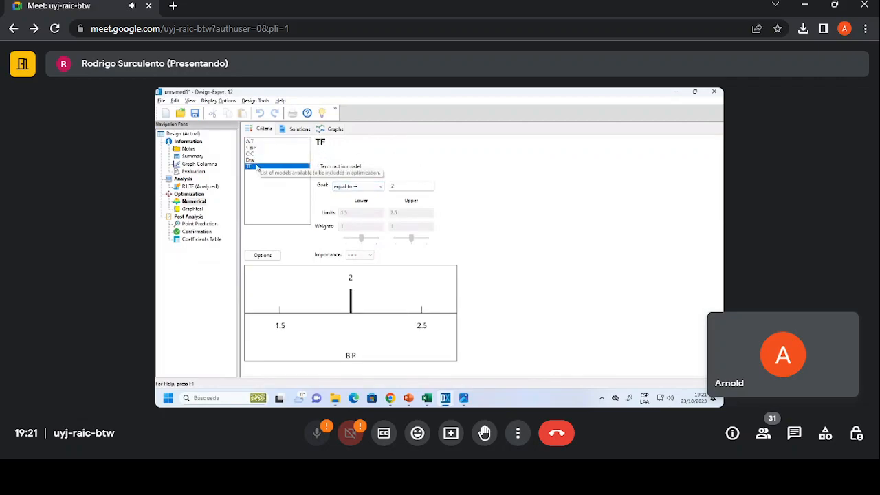
click(351, 186)
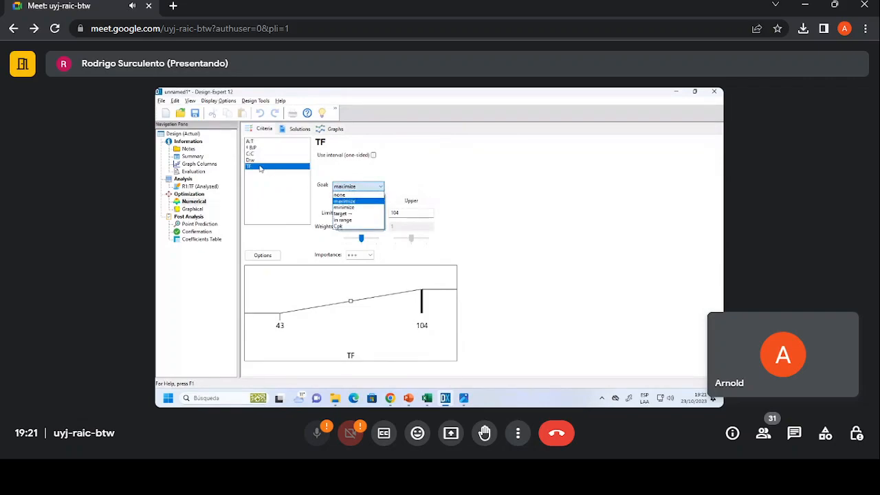
click(258, 168)
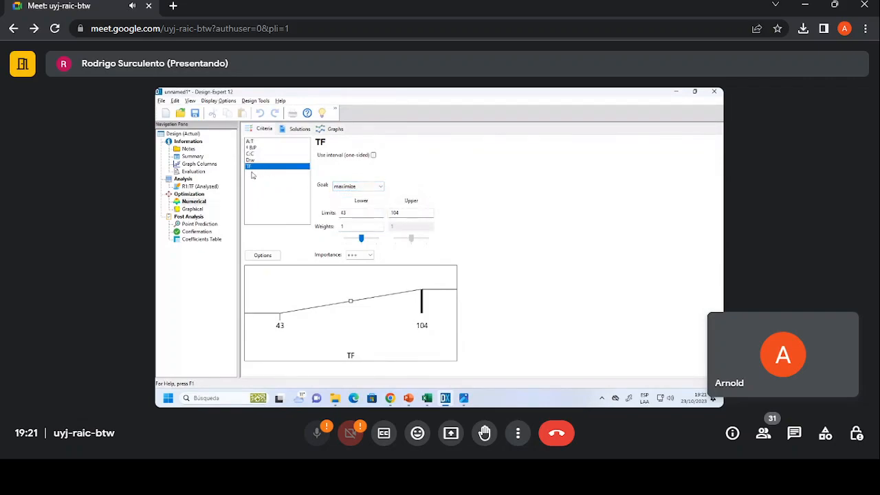
Try the goals none, maximize and minimize for response TF in the optimization criteria.
click(358, 186)
click(347, 195)
click(356, 187)
click(350, 201)
click(357, 186)
click(345, 207)
Change the optimization goal of response TF to a target of 60.
click(357, 187)
click(356, 214)
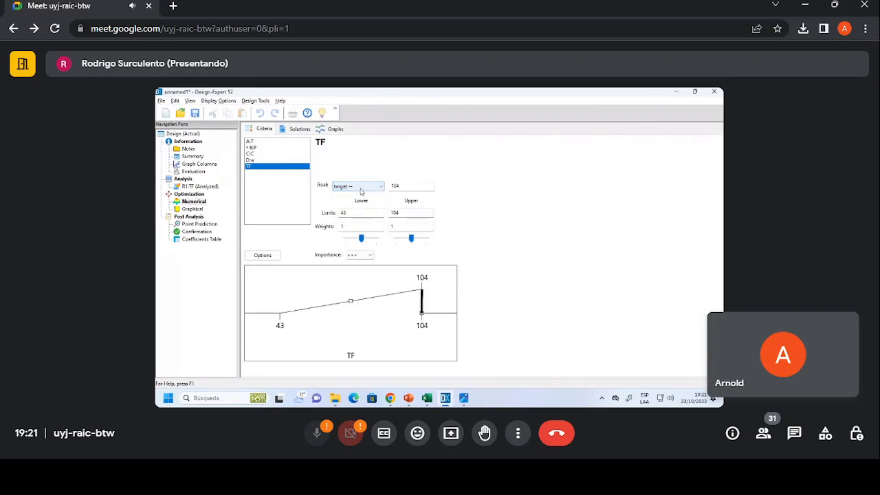
double_click(414, 188)
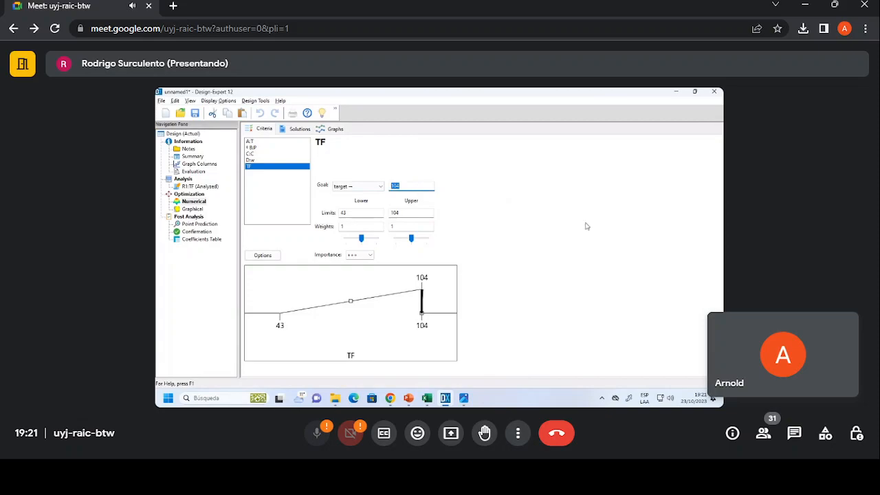
text(60)
key(Tab)
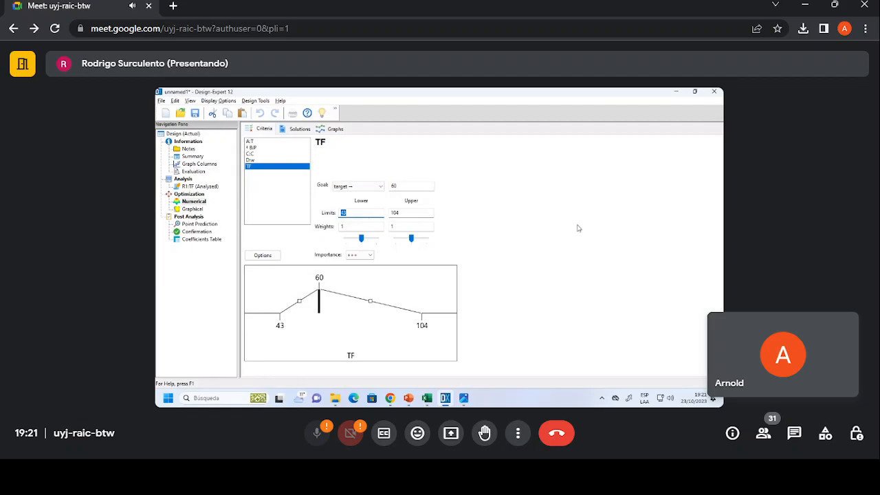
Try the goals in range and Cpk for response TF and restore the goal to maximize.
click(370, 187)
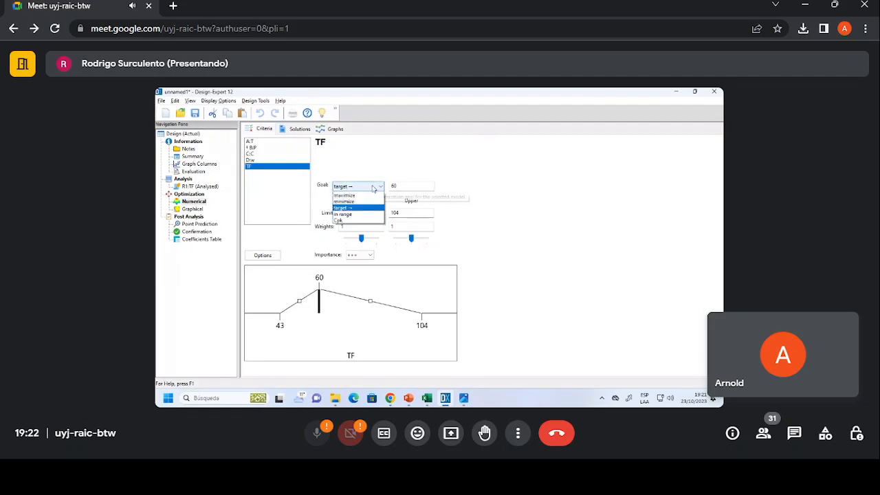
click(365, 221)
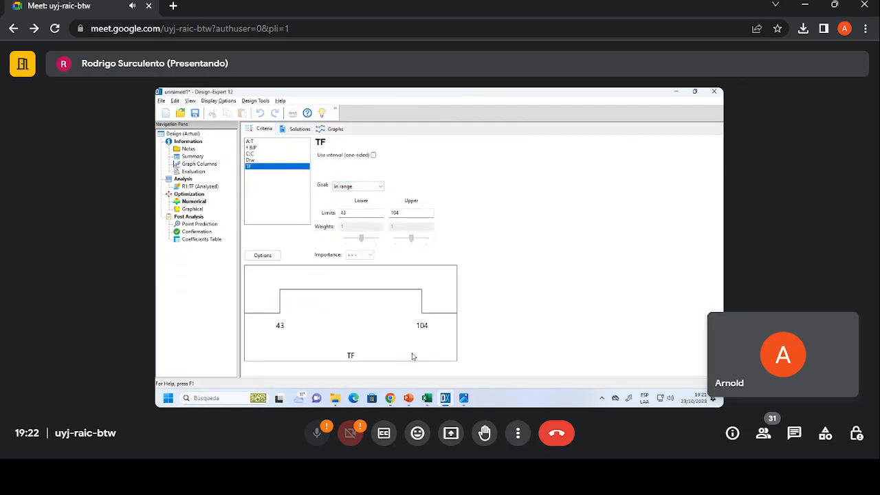
click(376, 187)
click(364, 228)
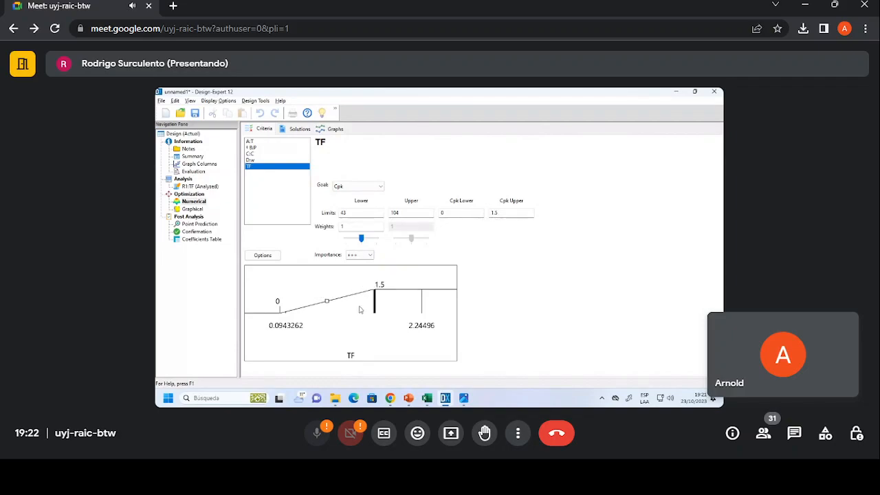
click(365, 188)
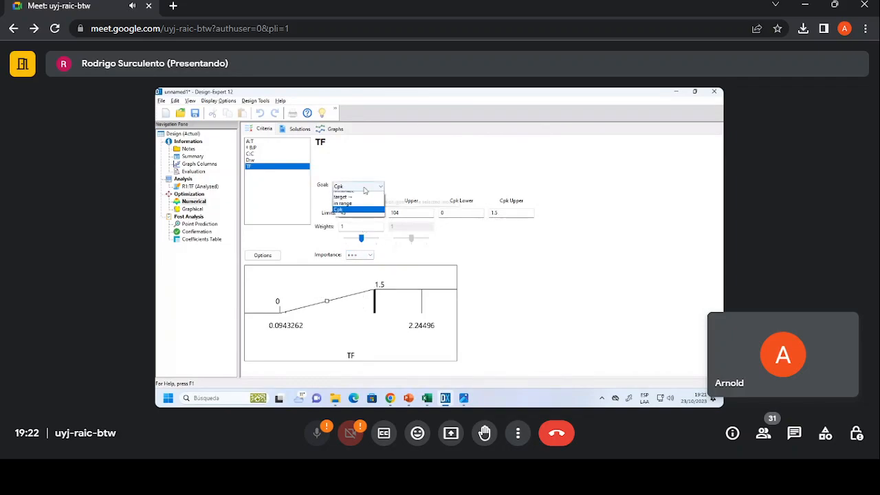
click(361, 201)
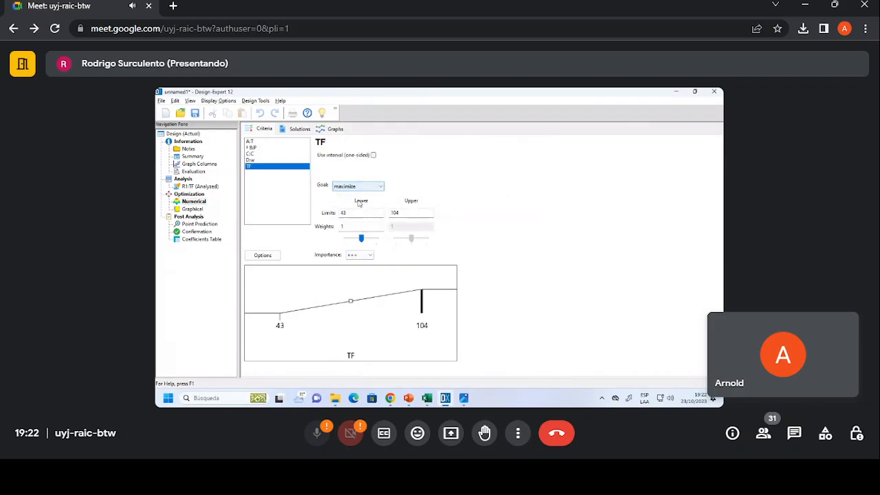
click(383, 188)
click(394, 183)
Review the goals and limits of factors C:C, D:w and A:T in the optimization criteria.
key(Up)
key(Up)
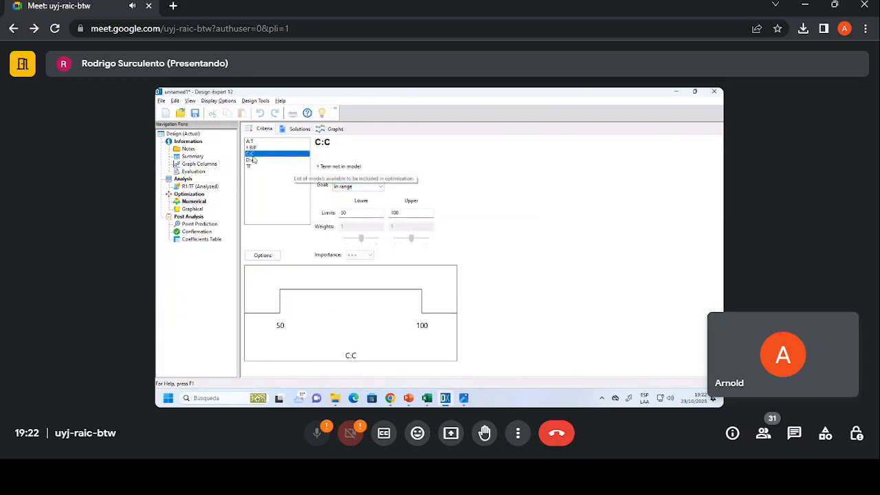
click(252, 142)
click(252, 154)
click(251, 161)
click(251, 155)
click(250, 143)
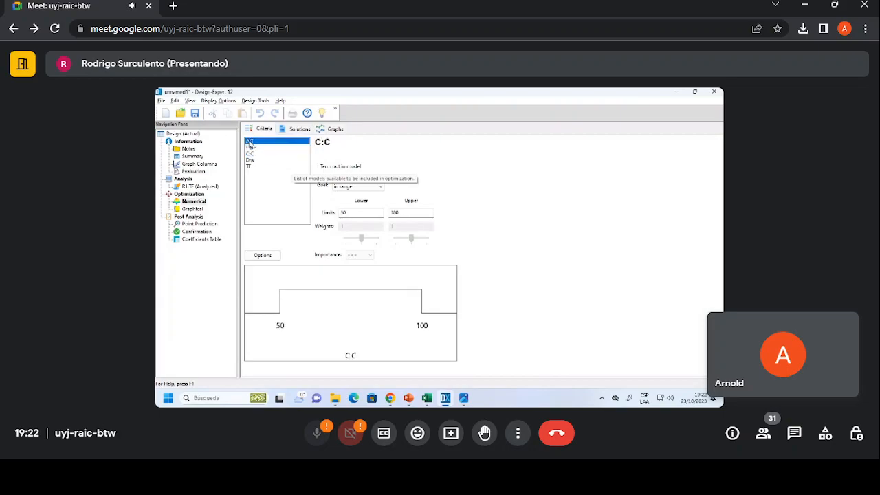
Generate the numerical optimization solutions and check the goals, limits and importance in the constraints table.
click(289, 131)
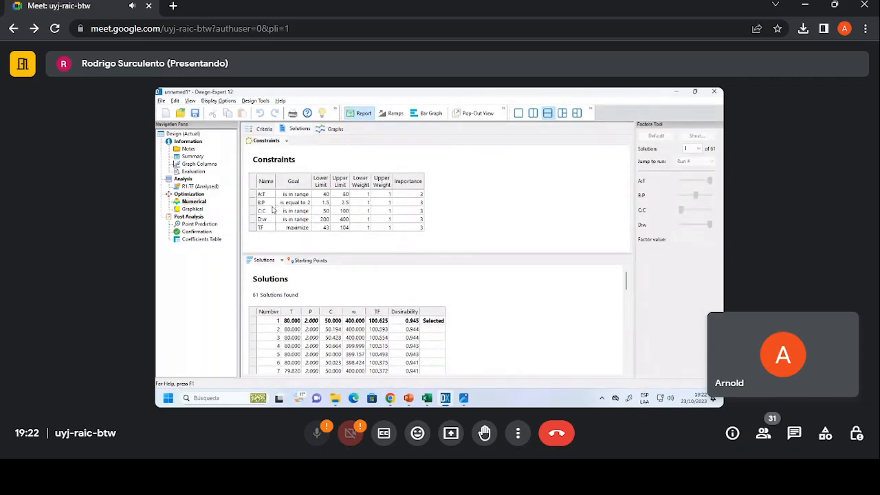
click(307, 205)
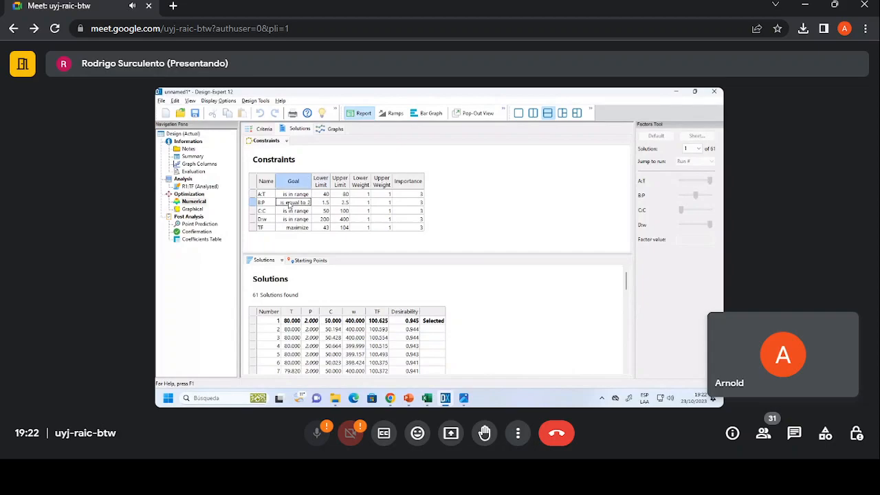
click(333, 203)
click(303, 204)
click(412, 195)
click(409, 204)
click(410, 212)
Examine the list of solutions and compare their desirability values.
mouse_move(625, 283)
mouse_down()
mouse_move(625, 291)
mouse_move(626, 276)
mouse_up()
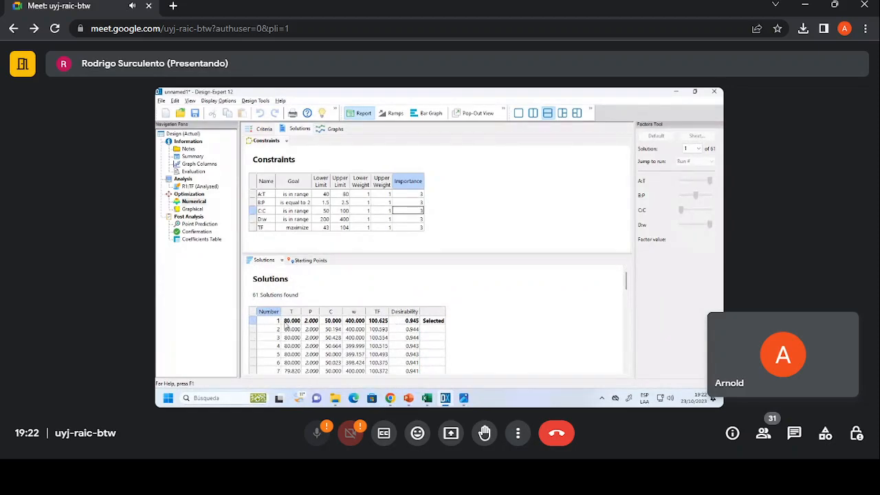
click(410, 321)
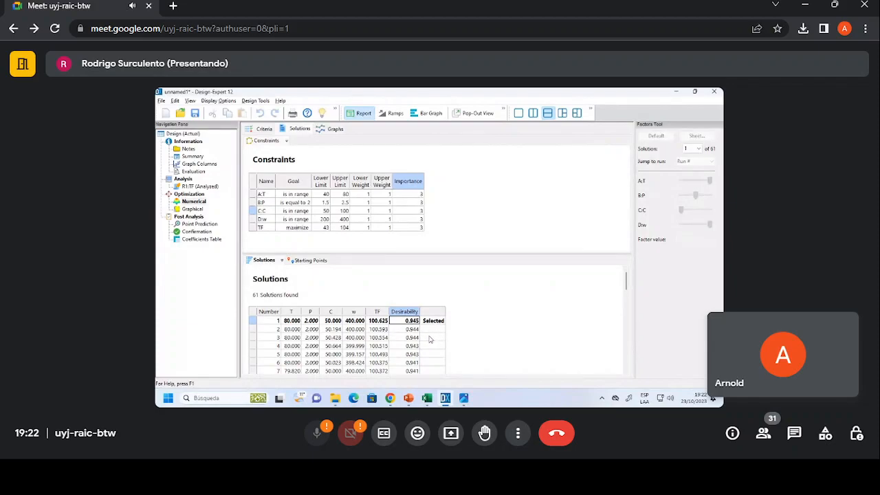
scroll(413, 337, down, 1)
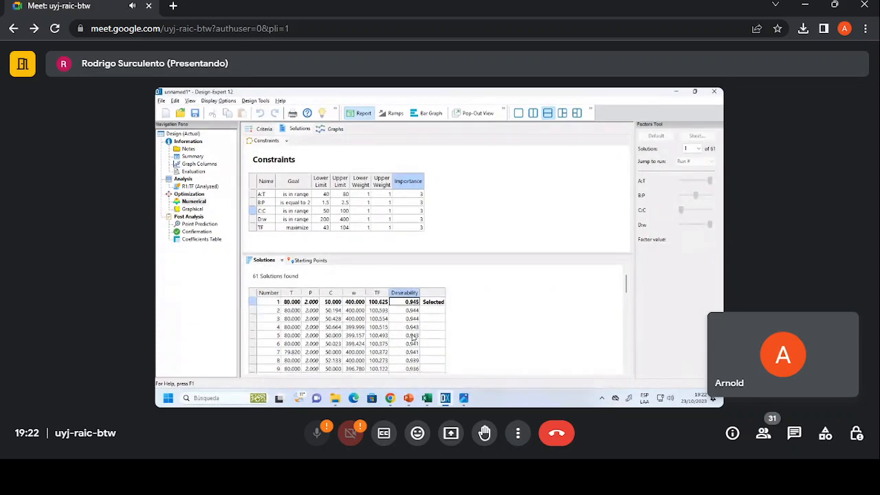
scroll(414, 336, down, 1)
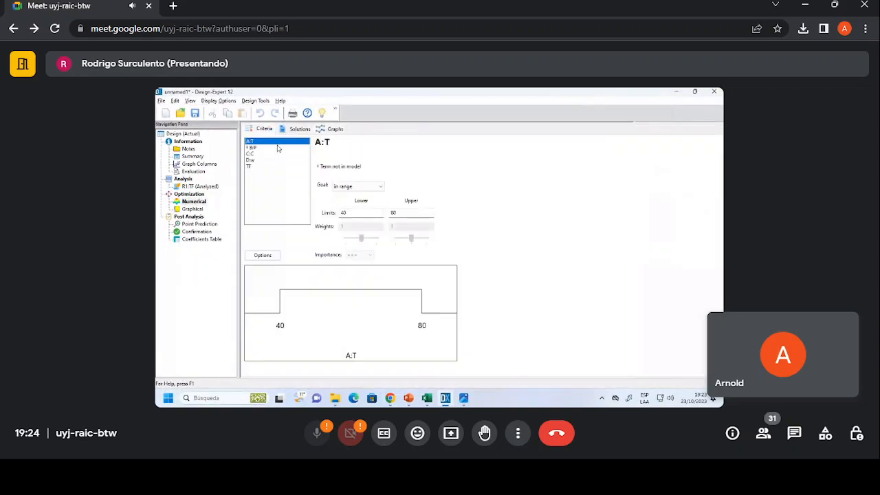
Set the goals of factors A:T and C:C to minimize and open the criteria of factor D:w.
click(362, 187)
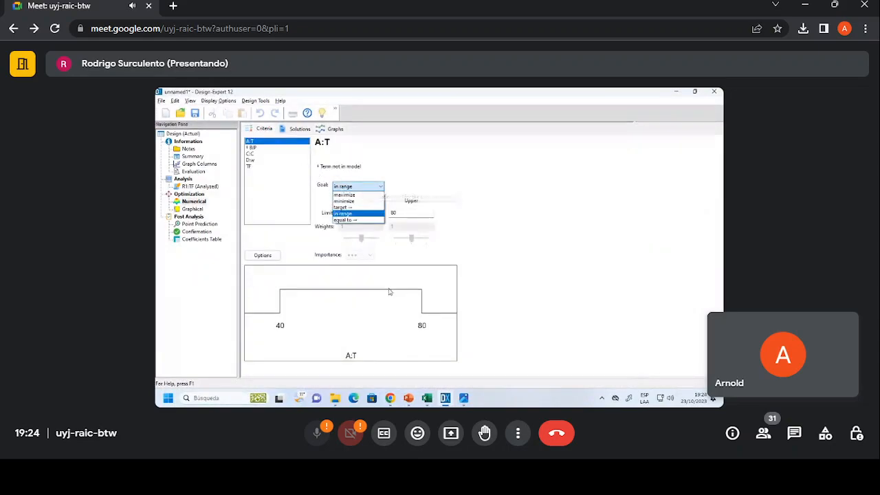
click(344, 201)
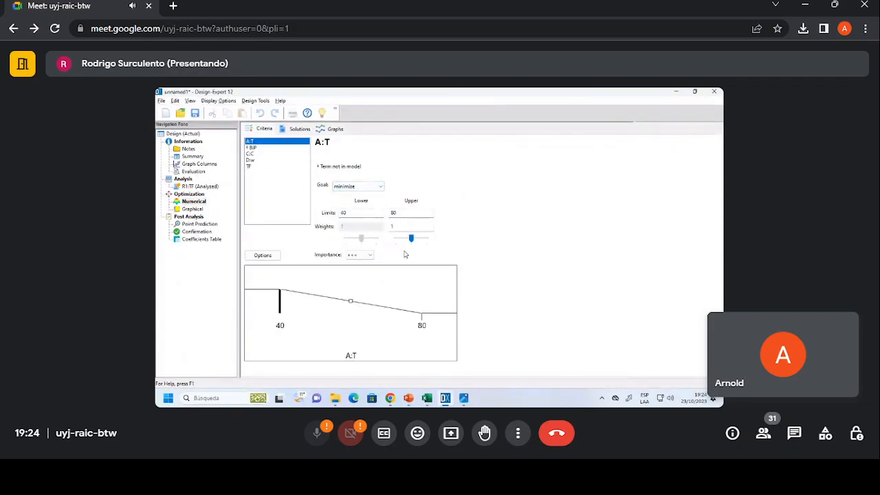
click(249, 154)
click(359, 188)
click(344, 199)
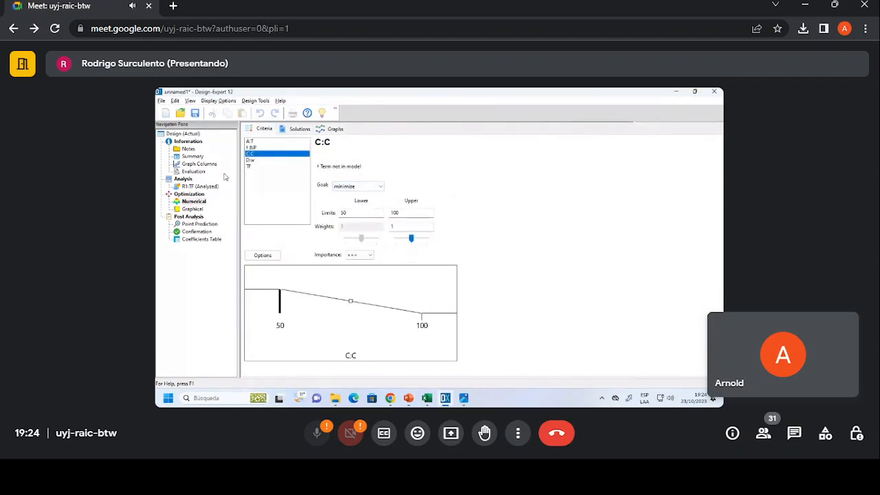
click(249, 160)
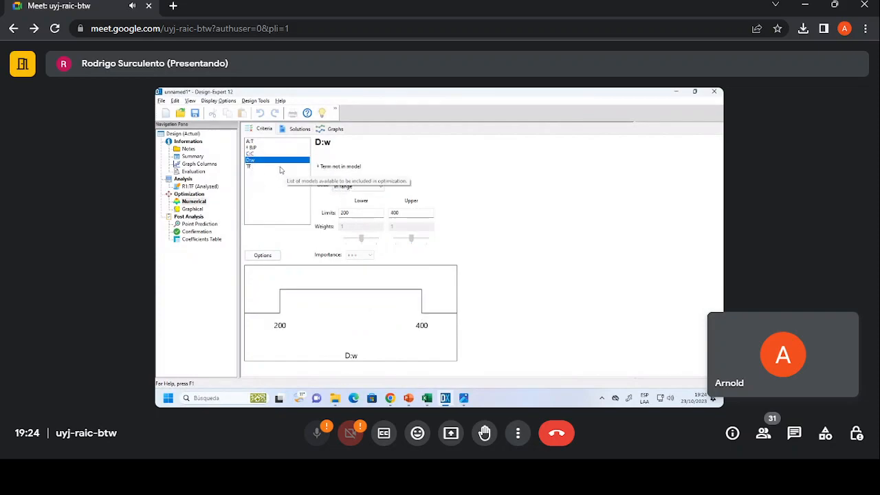
Generate the solutions for the revised criteria and examine solution 1 and its contour graphs of desirability and TF.
click(297, 129)
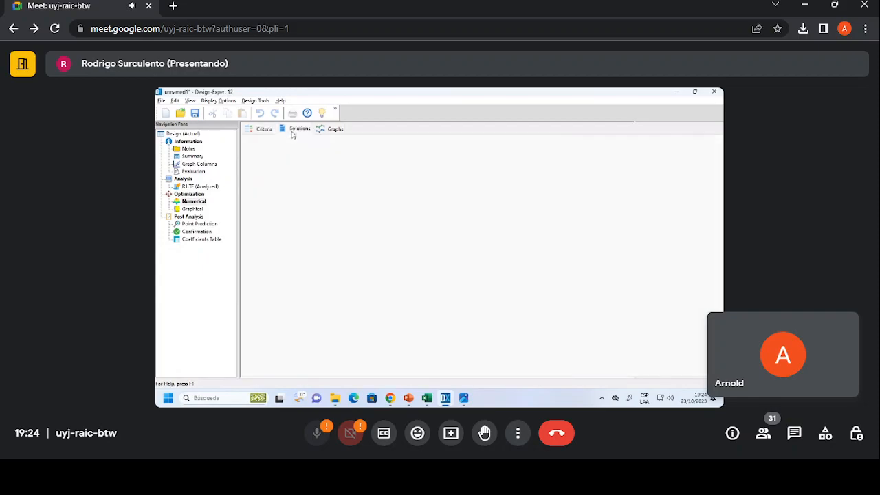
click(375, 321)
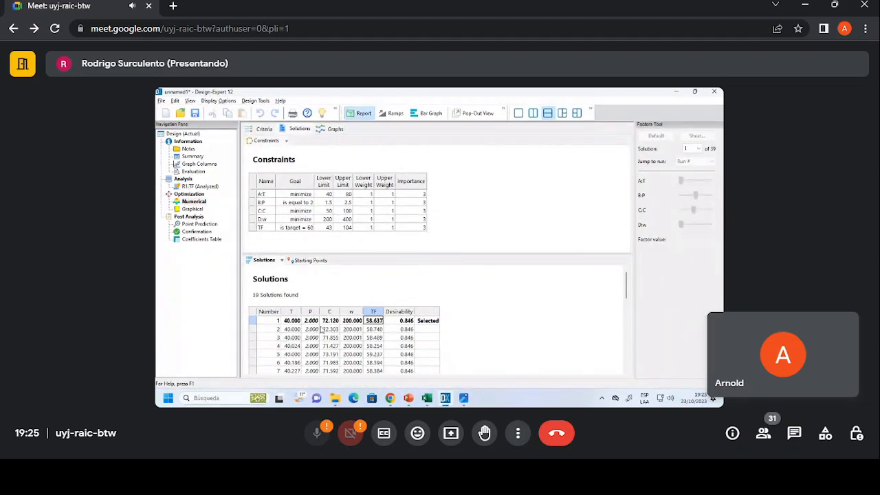
click(319, 131)
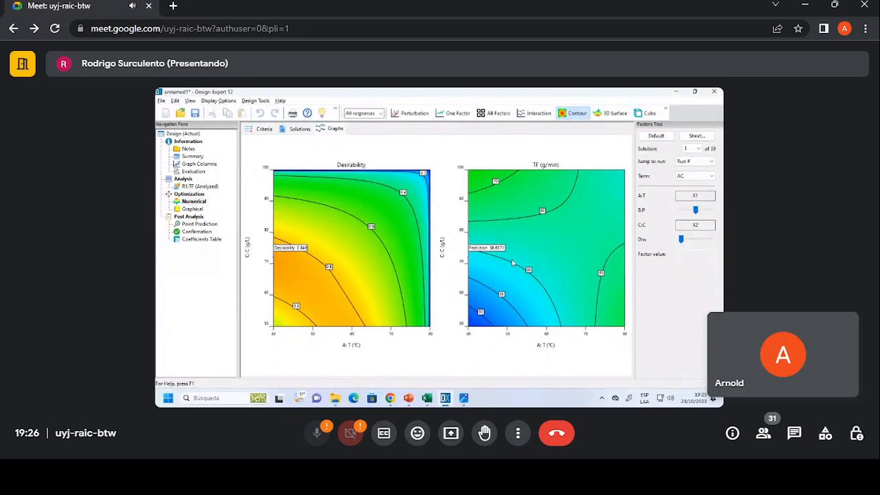
Check the ANOVA of response TF and return to the numerical optimization's 3D surface and contour graphs.
click(199, 186)
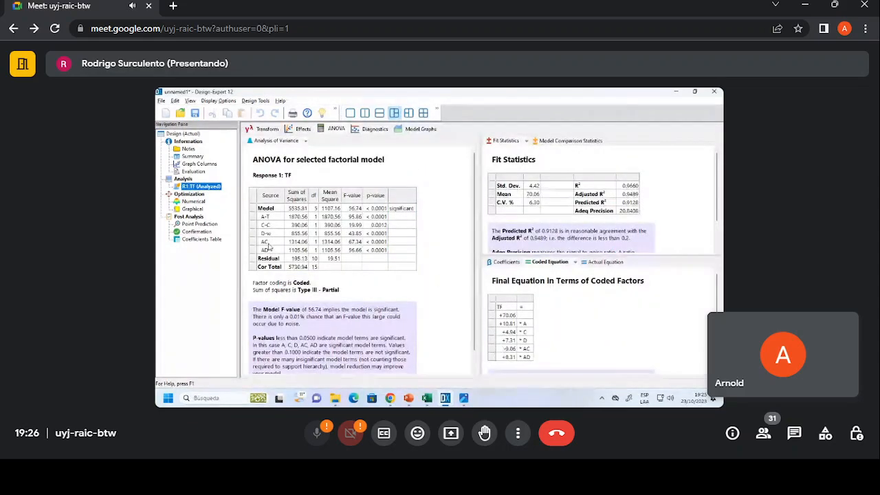
click(193, 201)
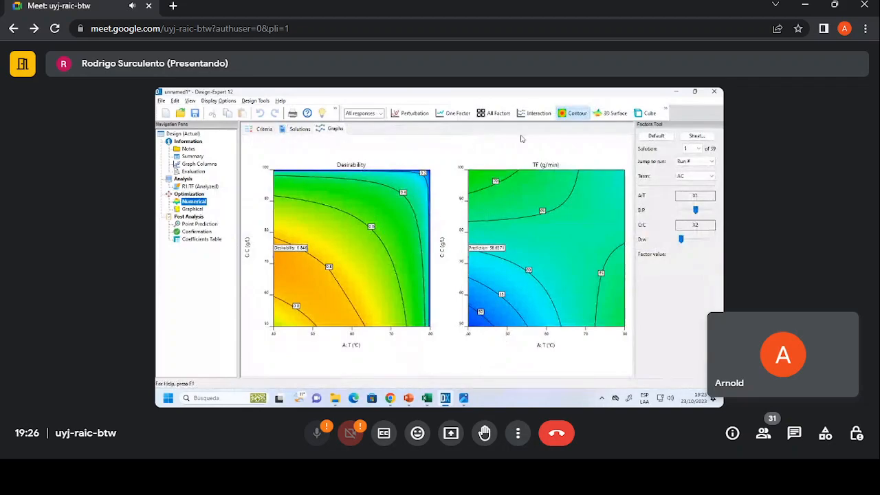
click(610, 113)
click(574, 113)
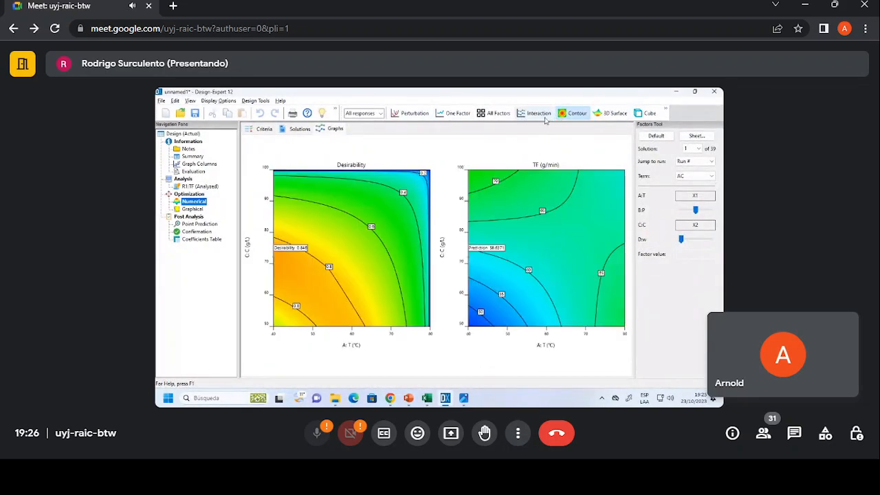
Review the optimization criteria of TF, A:T and B:P and compare the constraints with solution 1 in the solutions list.
click(298, 128)
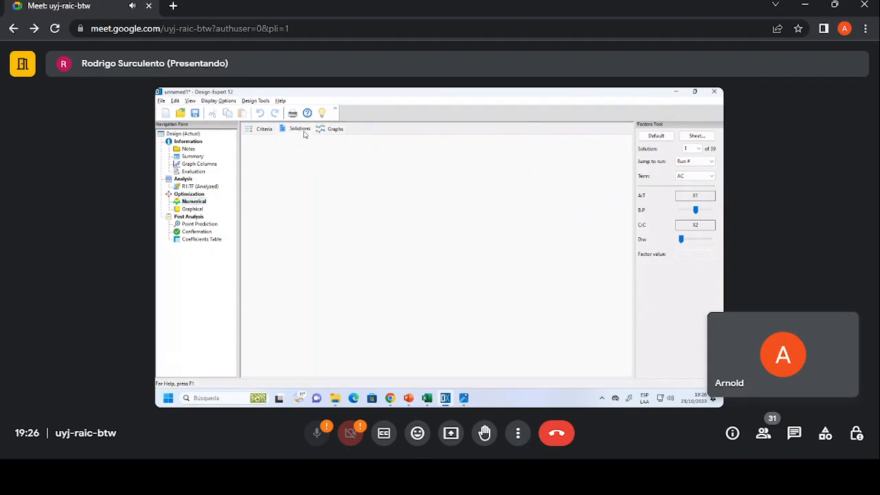
click(263, 129)
click(265, 167)
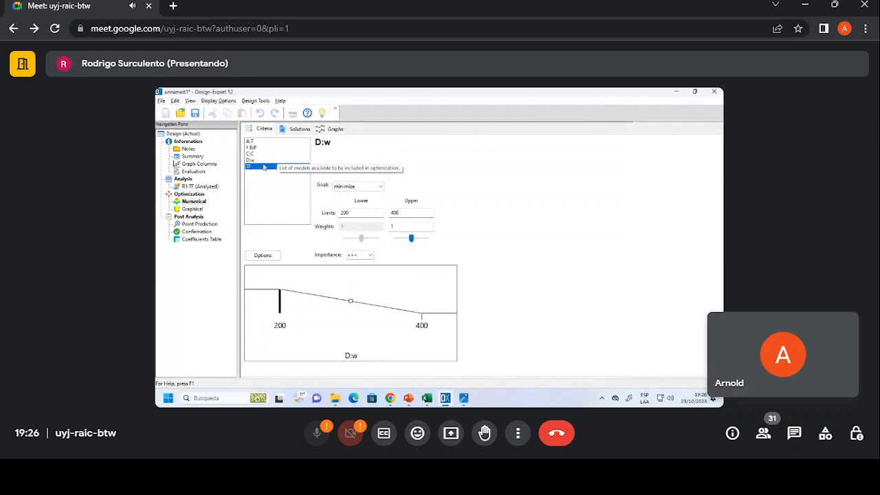
click(371, 187)
click(371, 191)
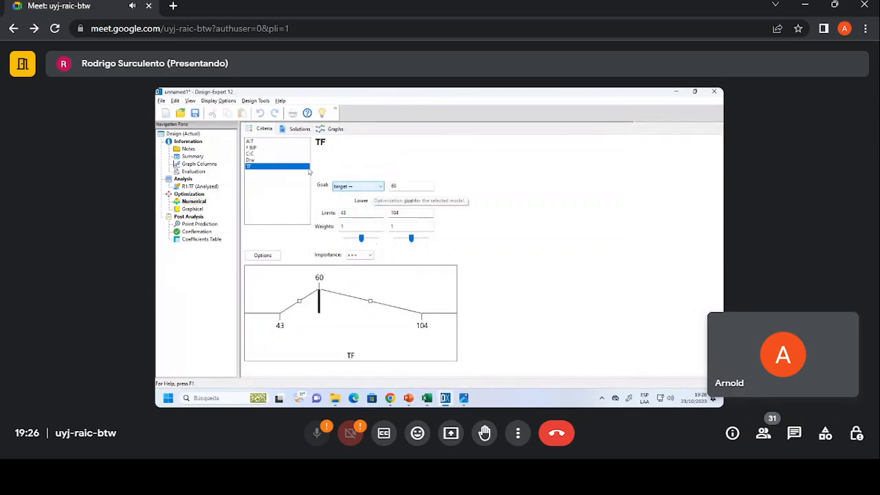
click(275, 142)
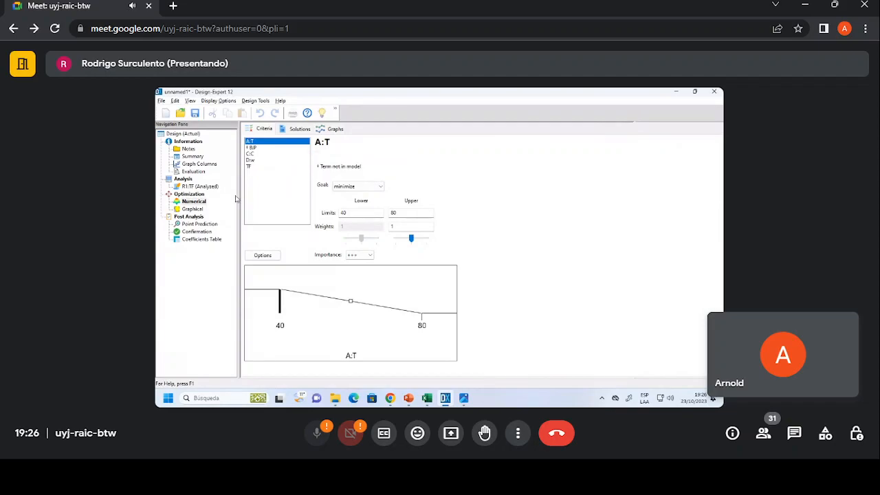
click(252, 148)
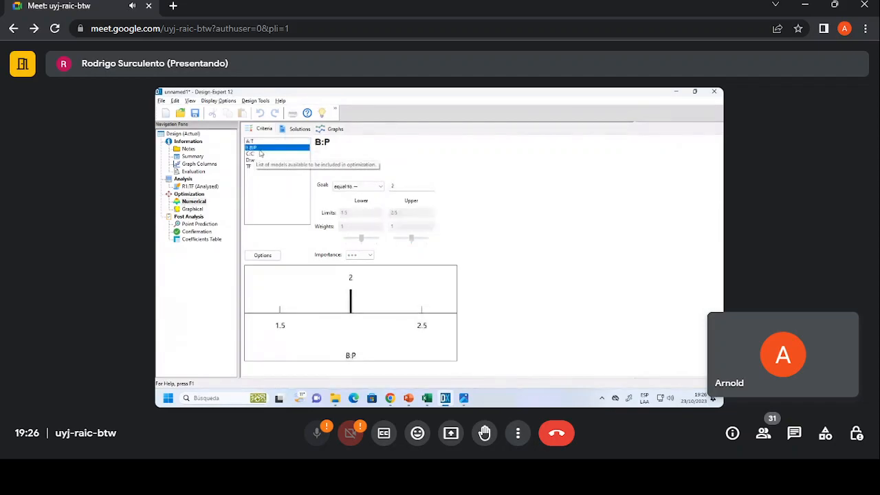
click(296, 129)
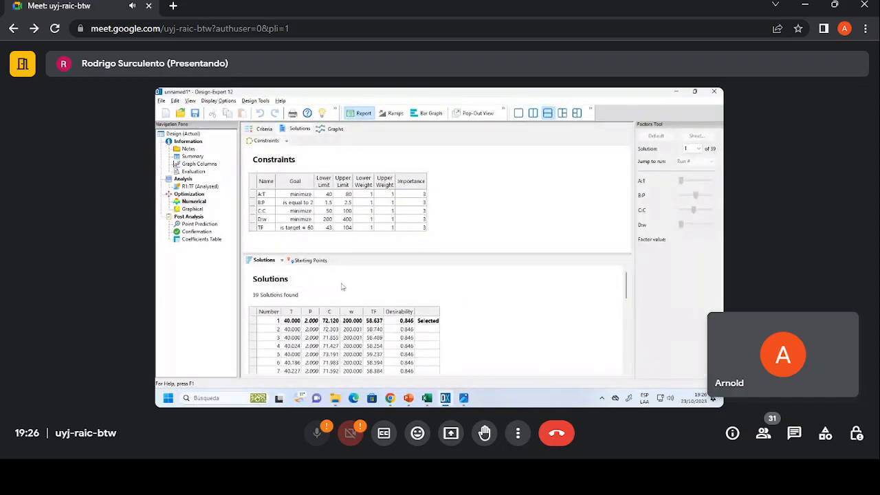
click(356, 323)
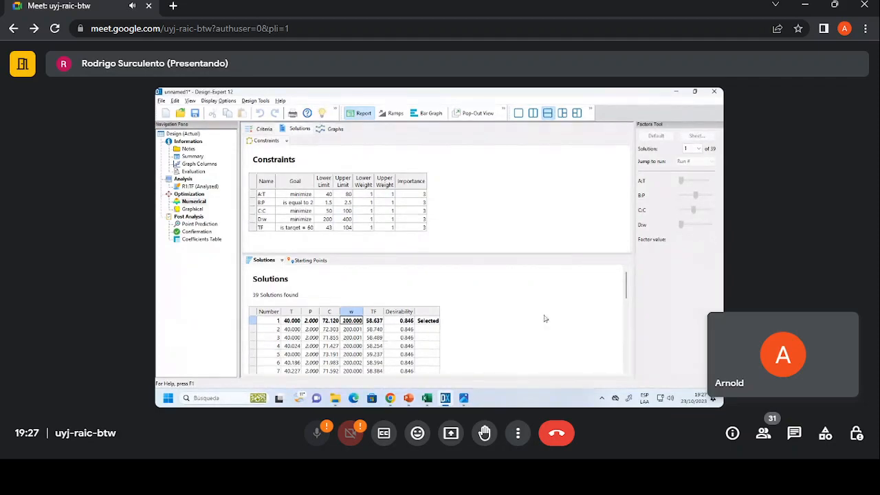
Switch to the PowerPoint presentation on experimental design and start the slide show at the end of the deck.
click(412, 398)
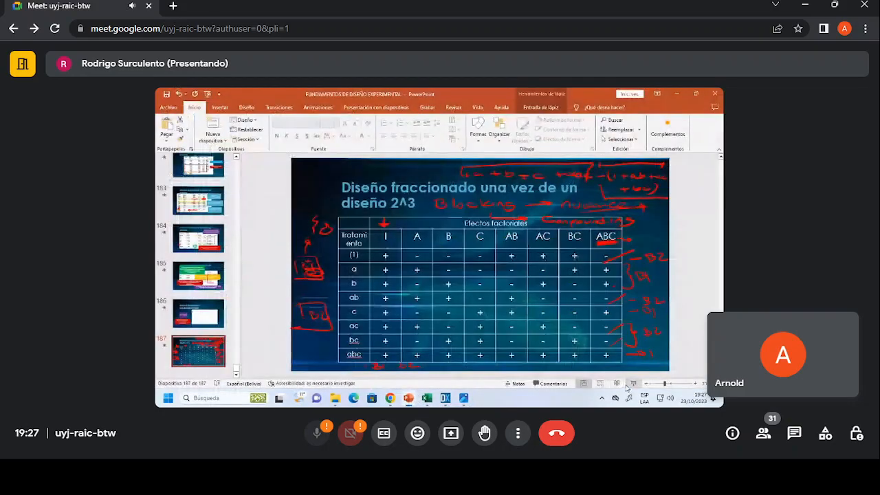
right_click(221, 342)
click(255, 244)
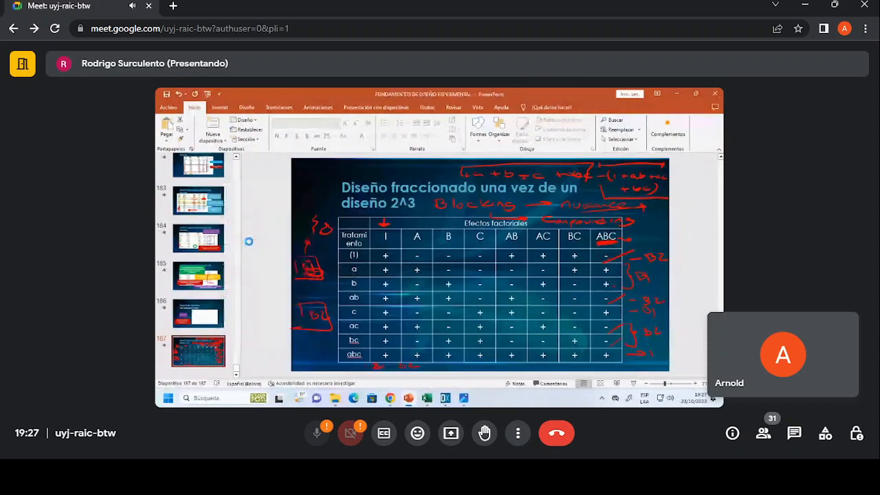
click(632, 384)
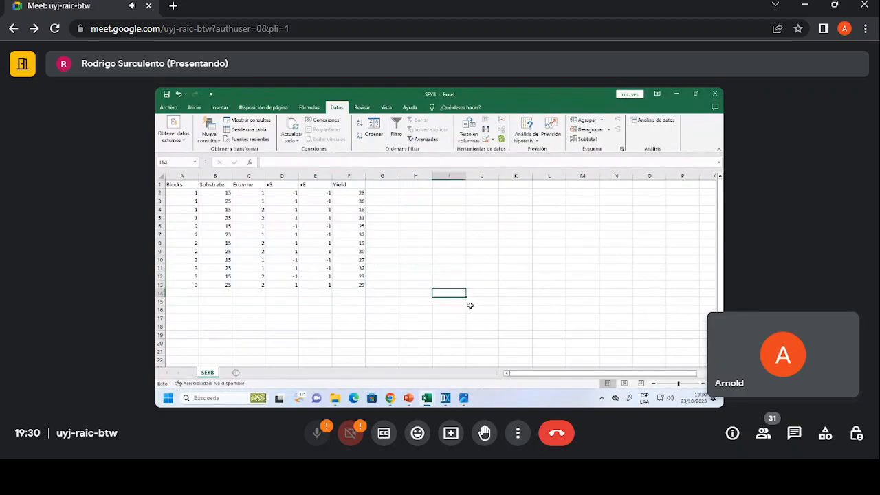
Examine the Blocks column alongside the Substrate, Enzyme and Yield data in the SEYB workbook in Excel.
click(380, 250)
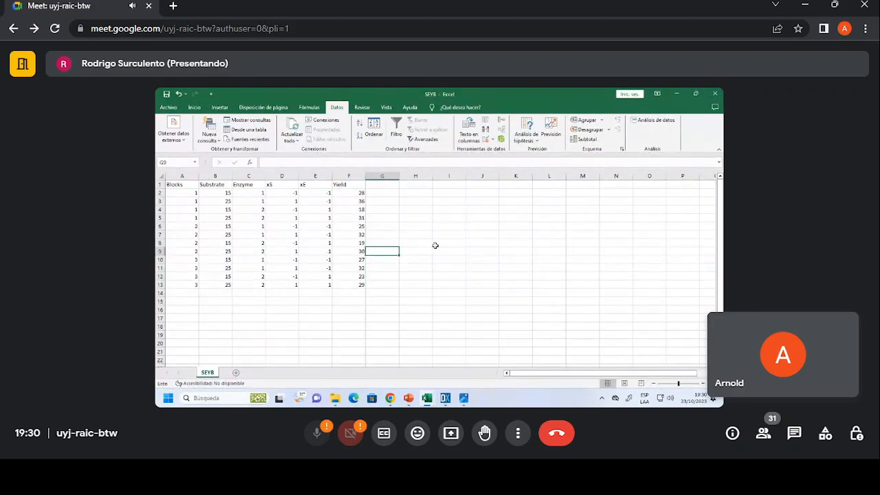
drag(189, 187, 186, 292)
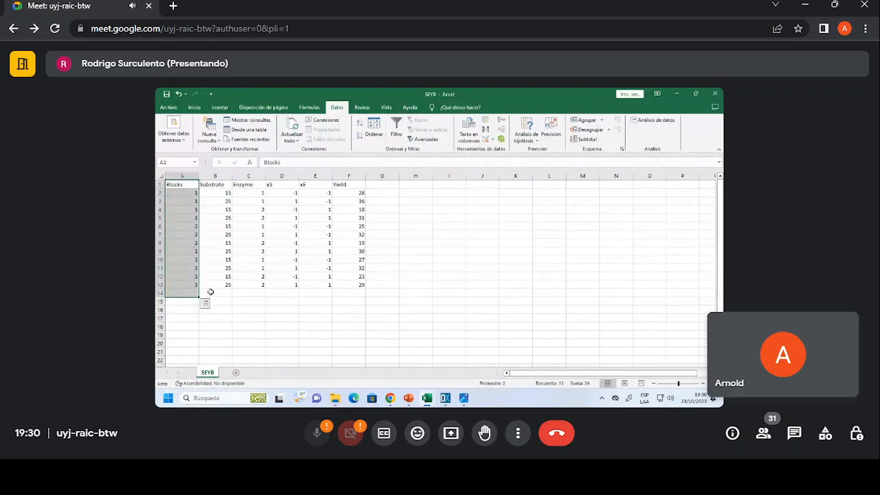
click(184, 284)
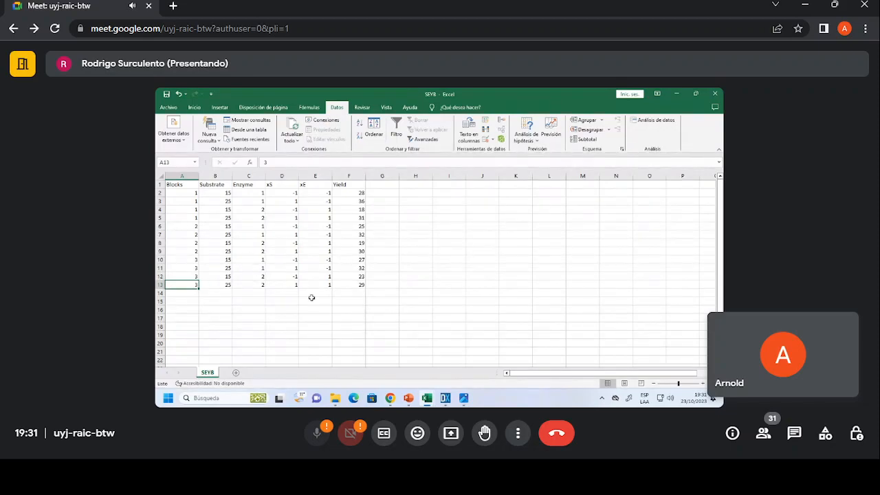
Switch to Design-Expert and start a new regular two-level factorial design.
click(445, 399)
click(162, 100)
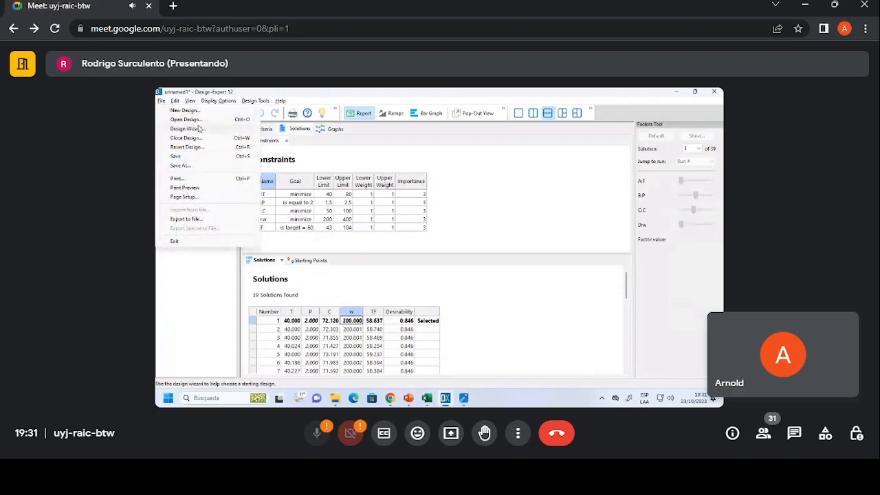
click(192, 110)
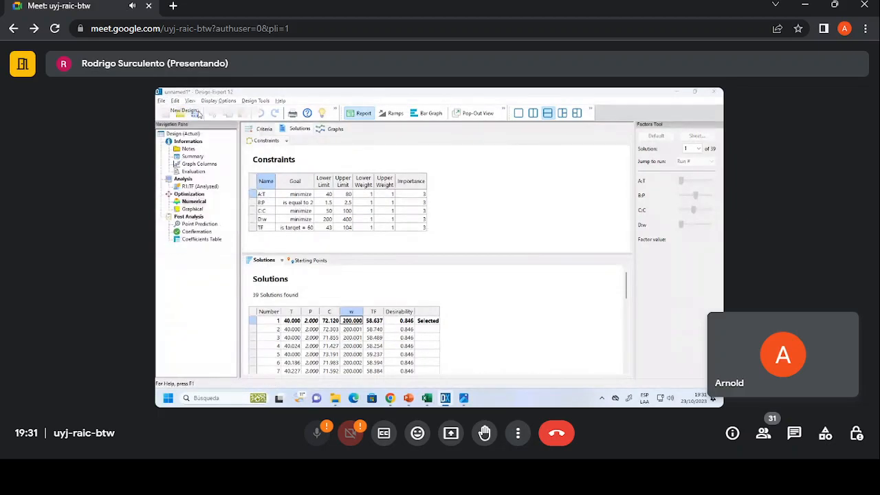
click(466, 242)
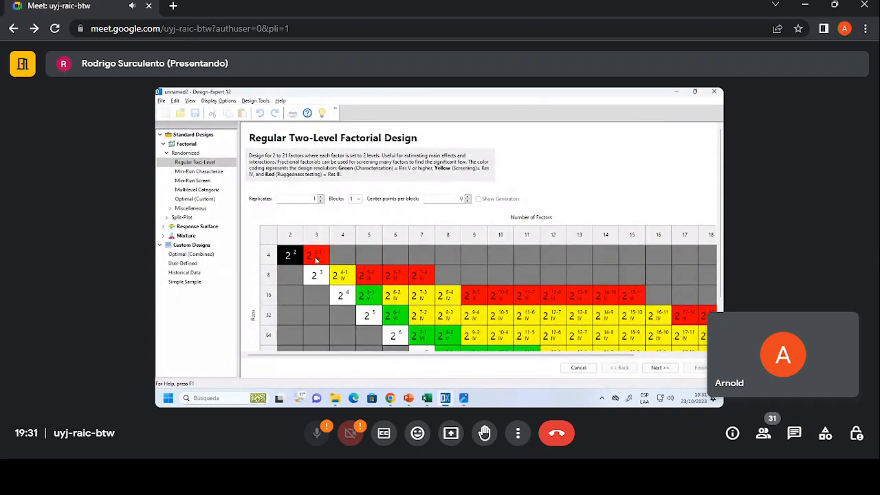
Try 2 replicates in 2 blocks and 4 replicates for the two-factor design, checking which block counts are available.
click(320, 198)
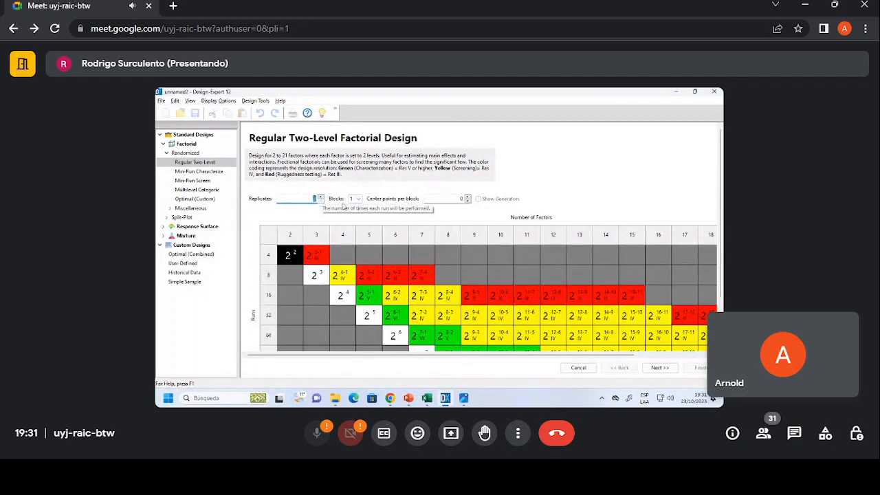
click(357, 199)
click(354, 211)
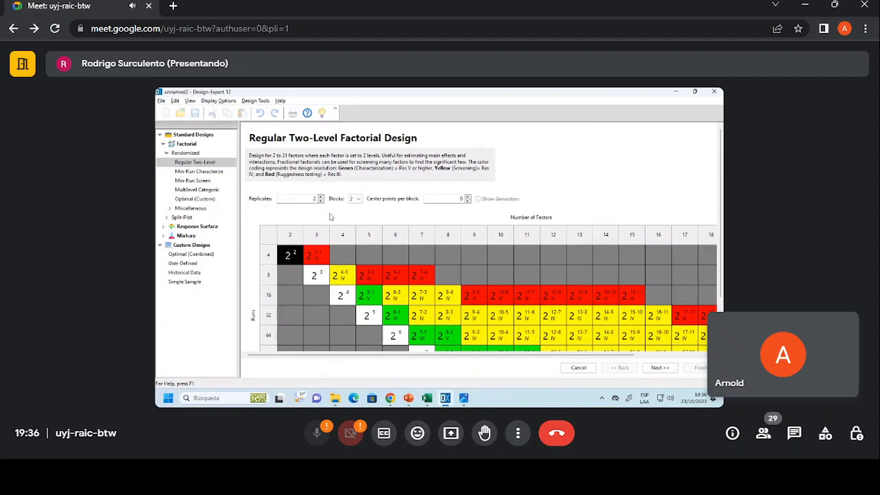
click(355, 199)
click(321, 201)
click(321, 201)
click(356, 199)
click(361, 215)
click(319, 197)
click(355, 199)
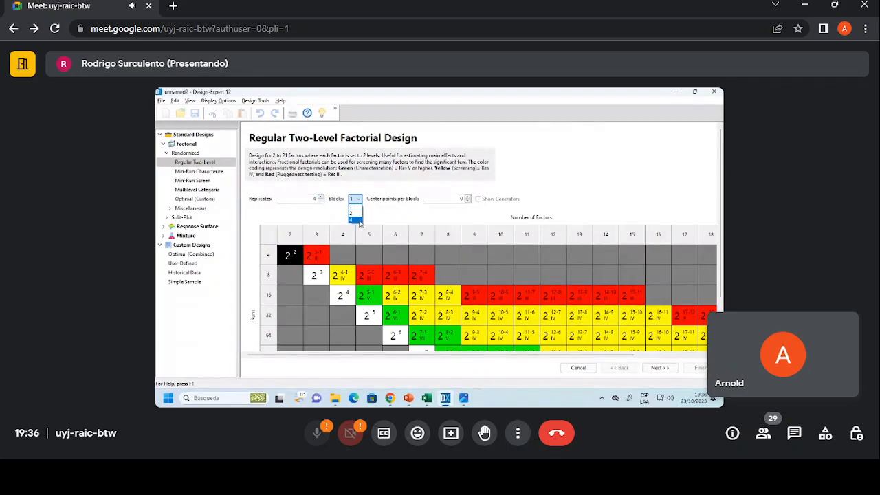
Set the two-factor, four-run design to 3 replicates in 3 blocks and proceed to the factor definitions.
click(320, 200)
click(320, 200)
click(355, 199)
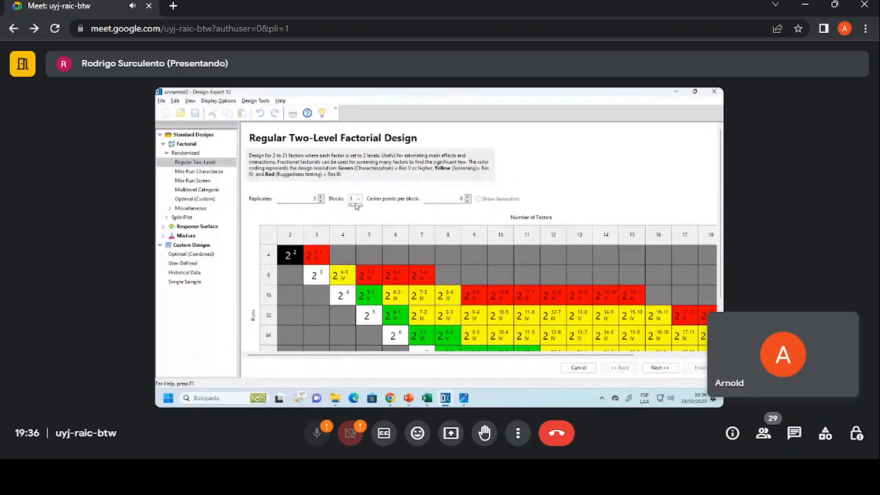
click(356, 214)
click(659, 367)
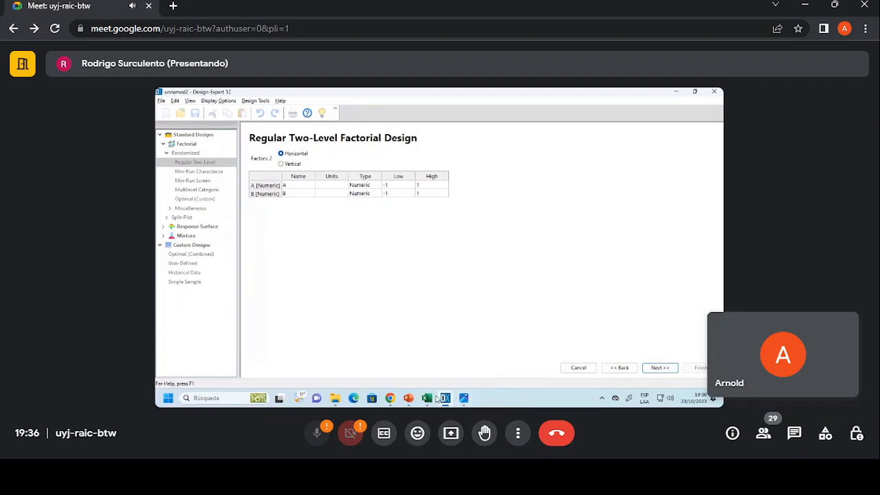
Name factor A Sustrato and factor B Enzima, checking the factor names in the SEYB workbook.
click(303, 186)
text(Sustra)
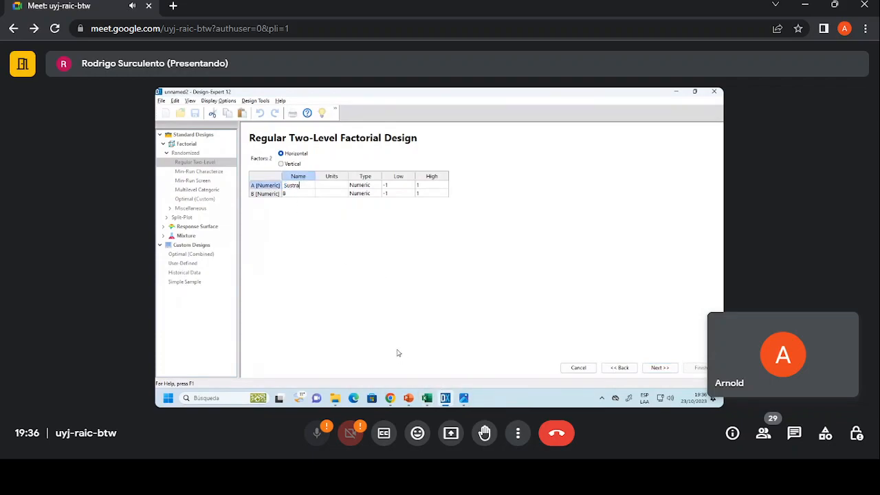
text(to)
click(428, 399)
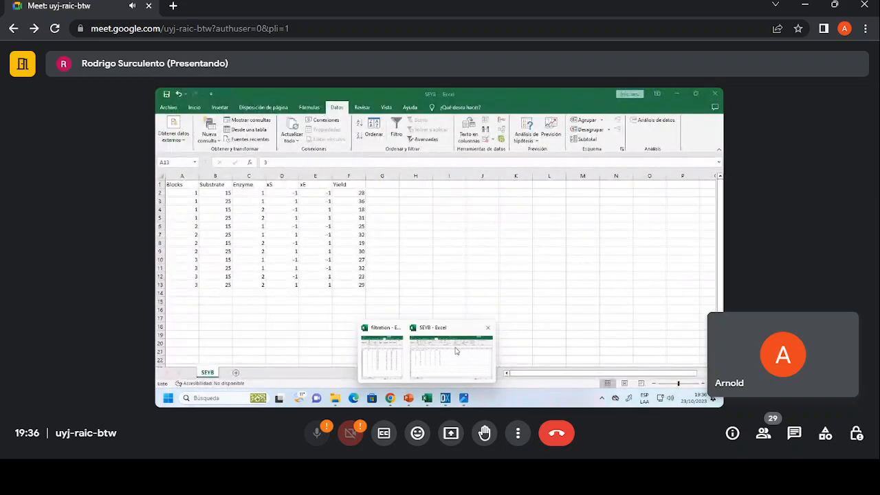
click(295, 195)
text(Enzima)
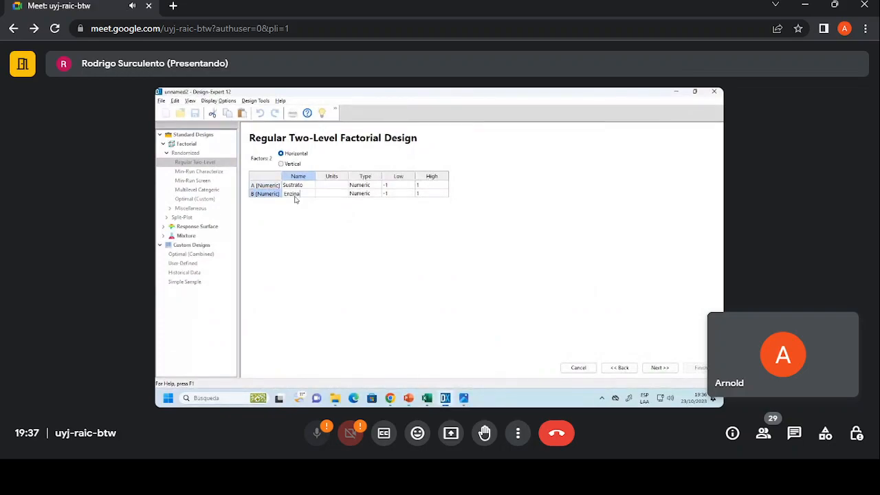
key(BackSpace)
text(a)
Set the units of both factors, Sustrato and Enzima, to g/L.
key(Tab)
key(Up)
text(g/L)
key(Return)
key(ctrl+c)
key(Tab)
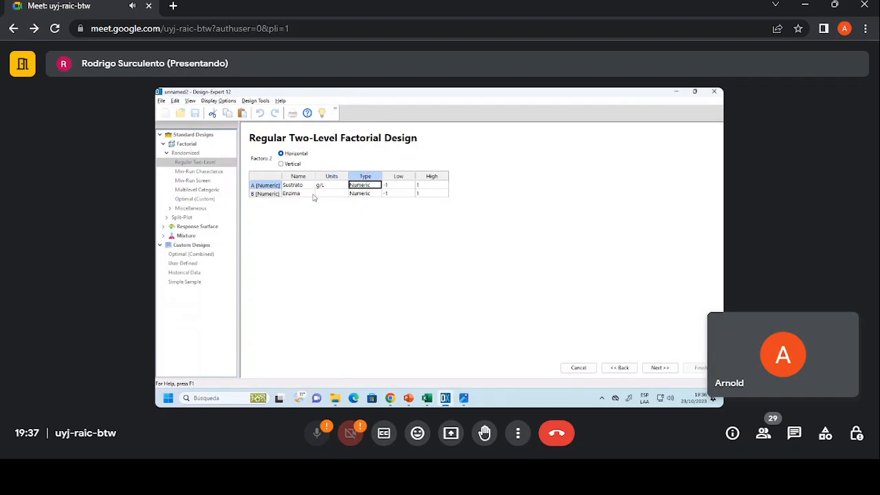
key(Tab)
key(Tab)
key(Tab)
key(Tab)
key(ctrl+v)
Set the low and high levels from the SEYB data to 15 and 25 for Sustrato and 1 and 2 for Enzima, and continue.
key(Tab)
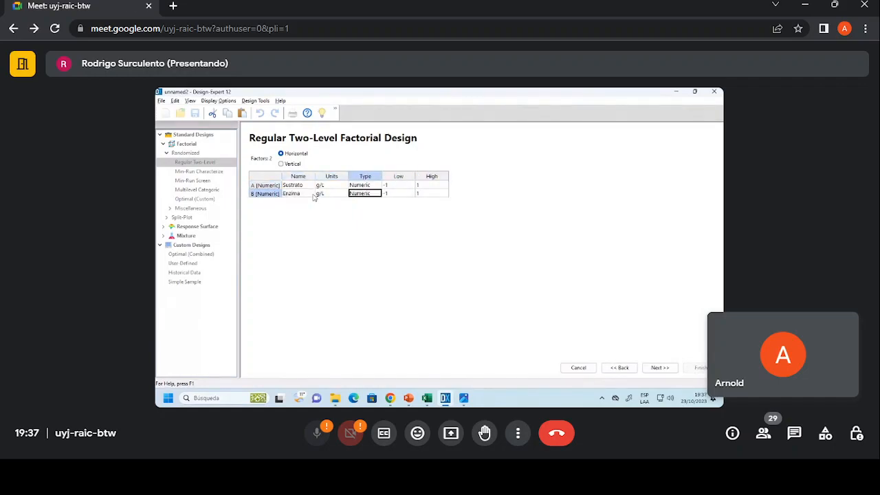
key(Up)
key(Tab)
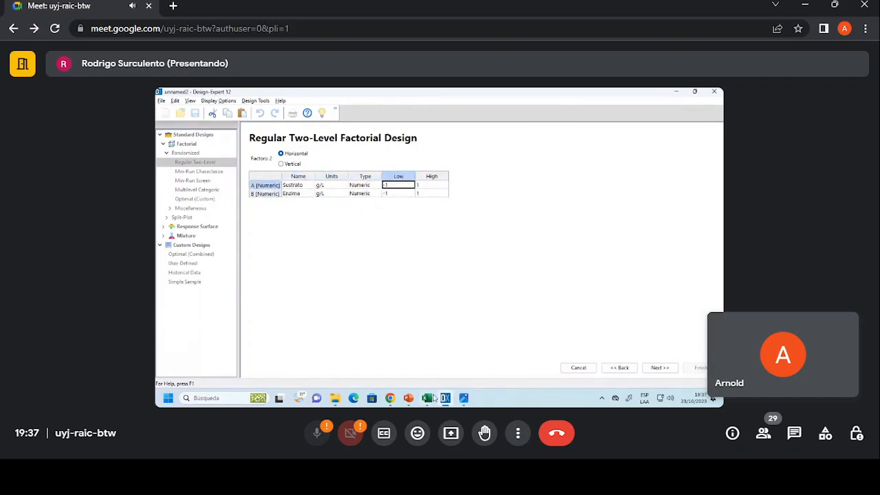
mouse_move(429, 398)
click(474, 354)
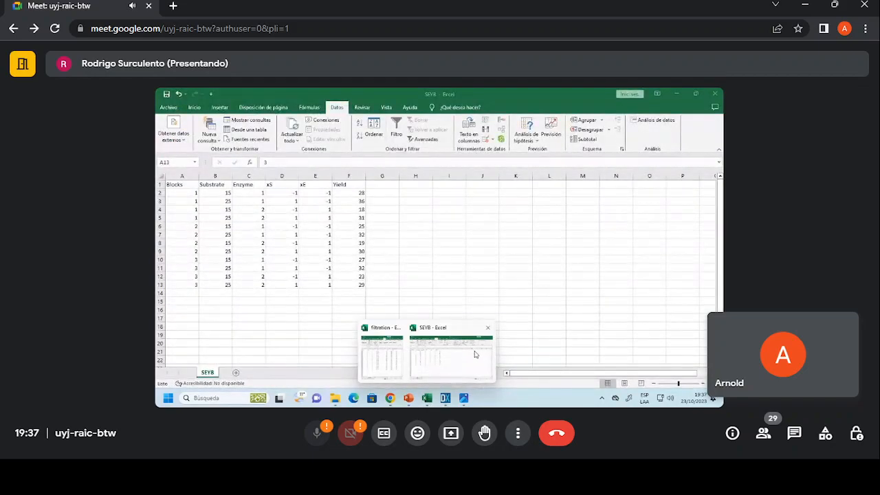
text(15)
key(Tab)
text(25)
key(Tab)
key(Tab)
text(1)
key(Tab)
text(2)
key(Tab)
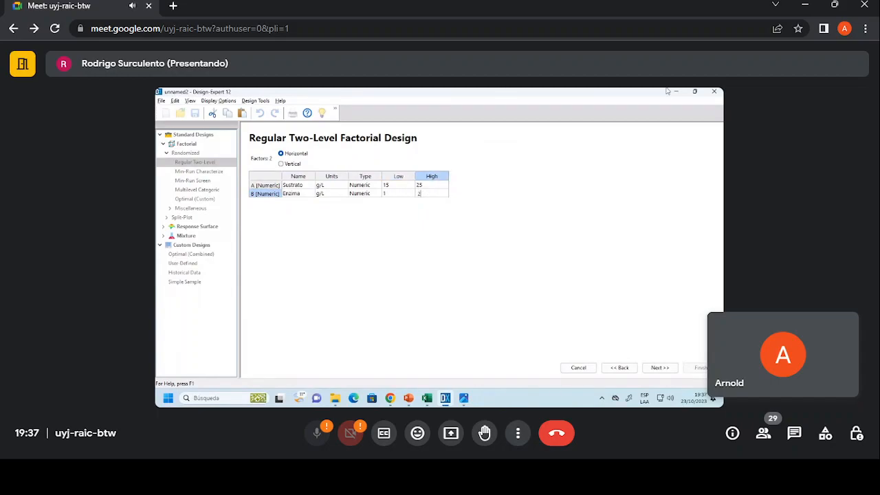
click(657, 367)
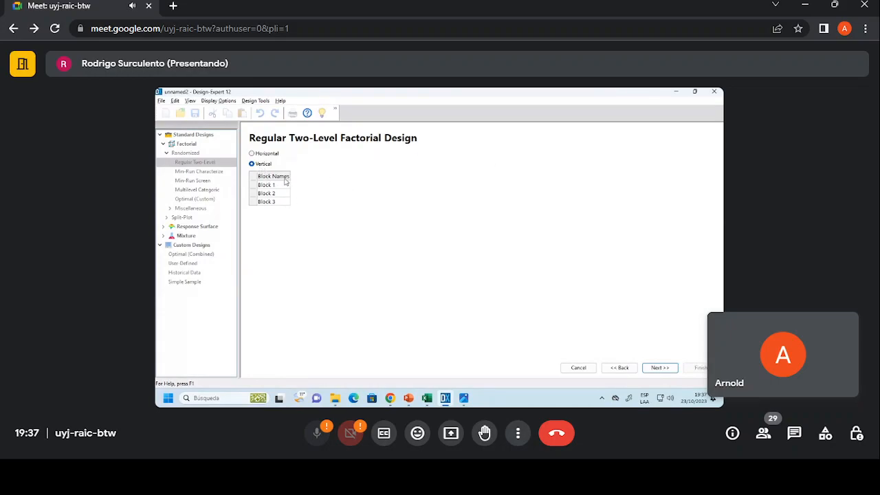
Review the three block names, keep the defaults and proceed to the response definition.
click(277, 186)
click(272, 194)
click(273, 202)
click(275, 187)
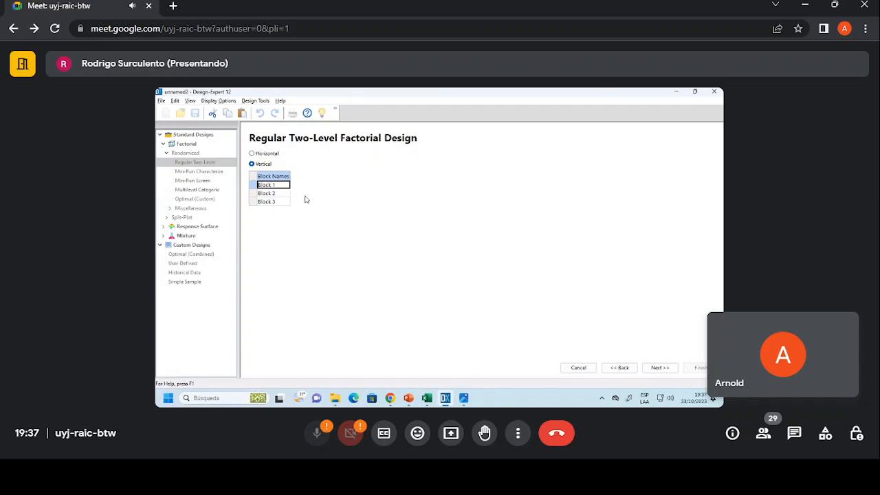
click(660, 368)
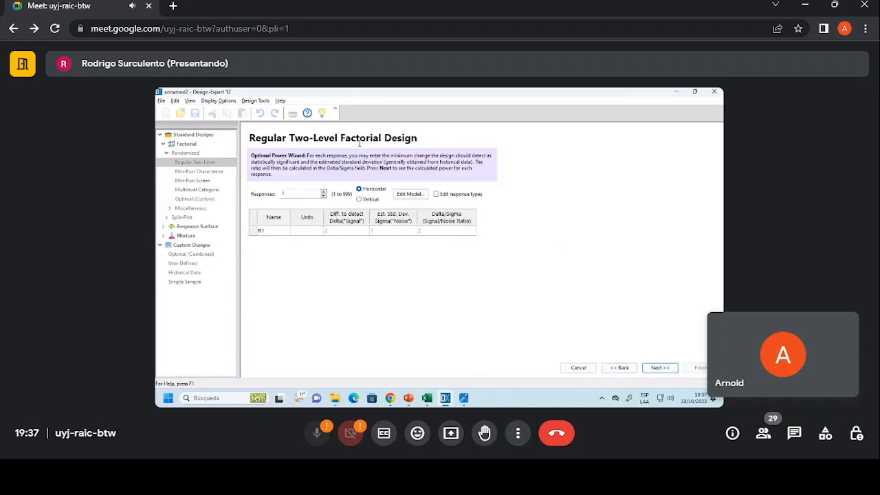
Name the single response n and set its units to %.
click(274, 232)
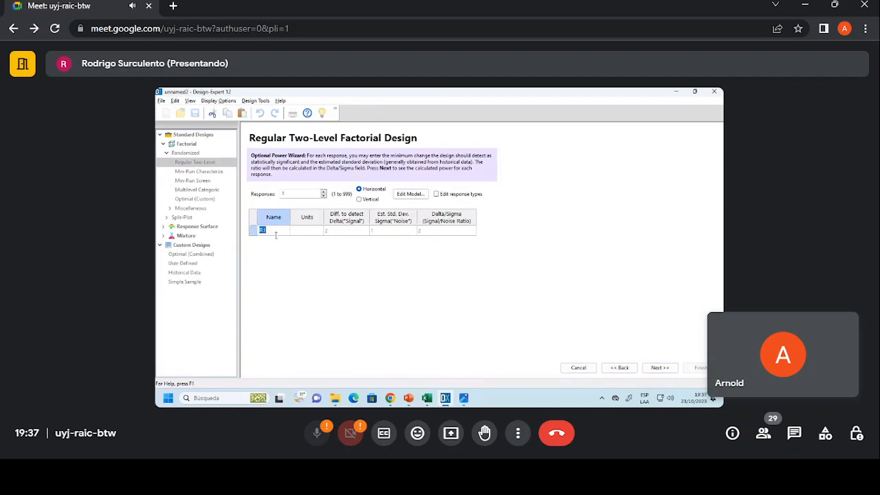
text(n)
key(Tab)
text(%)
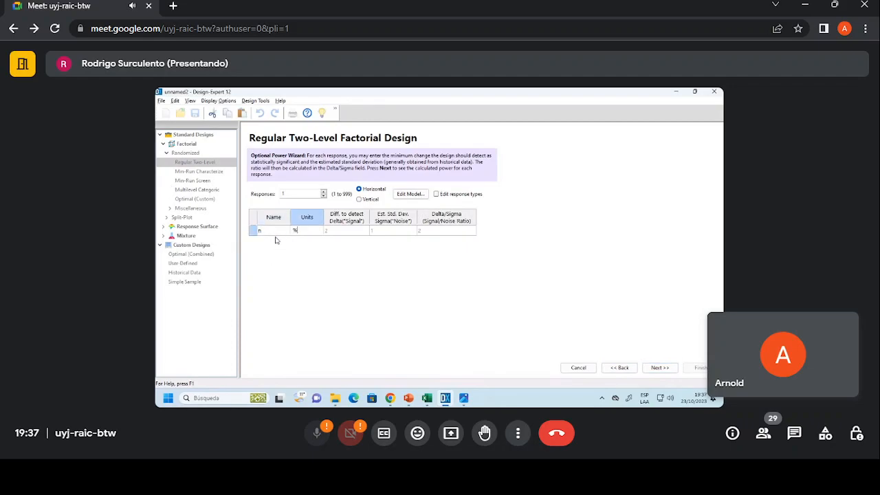
Calculate the design power for response n and examine the power for factor A.
click(660, 369)
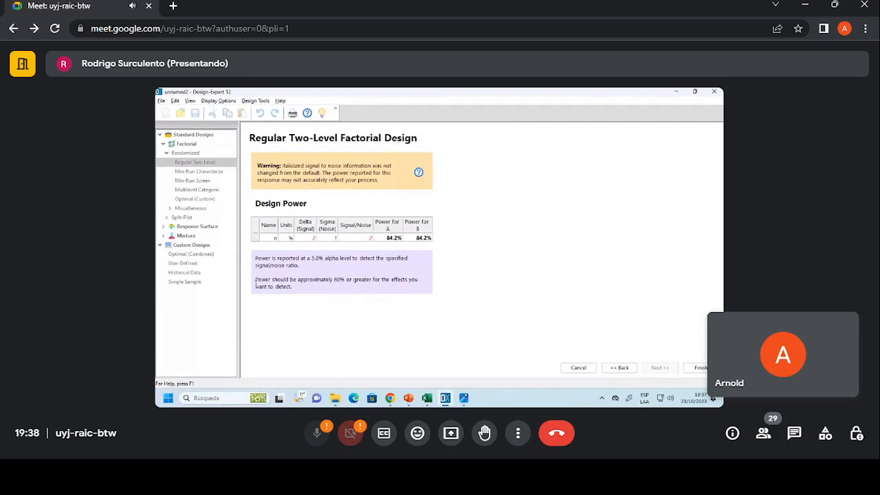
click(384, 240)
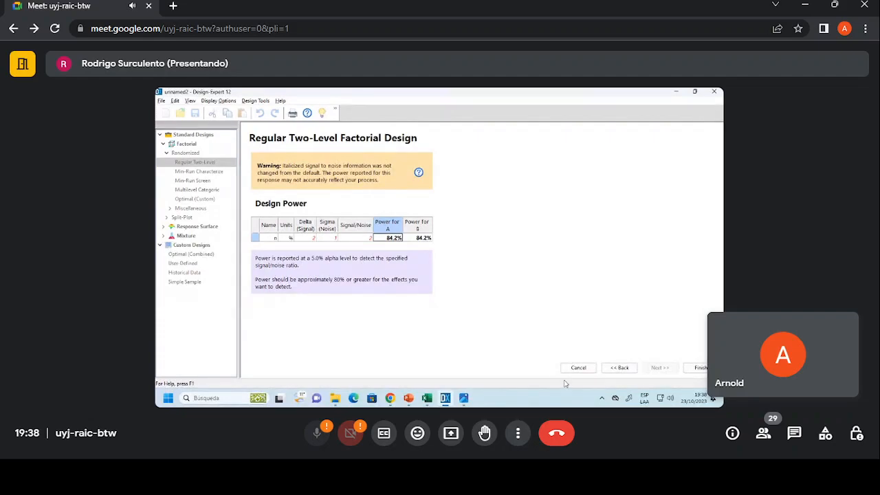
Return to the design setup, reduce it to 1 replicate in 1 block, and recalculate the design power.
click(631, 370)
click(632, 370)
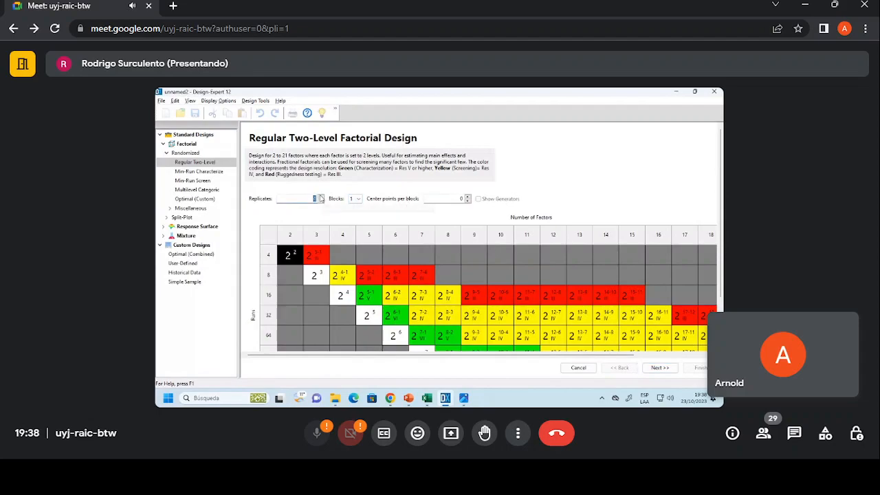
click(320, 201)
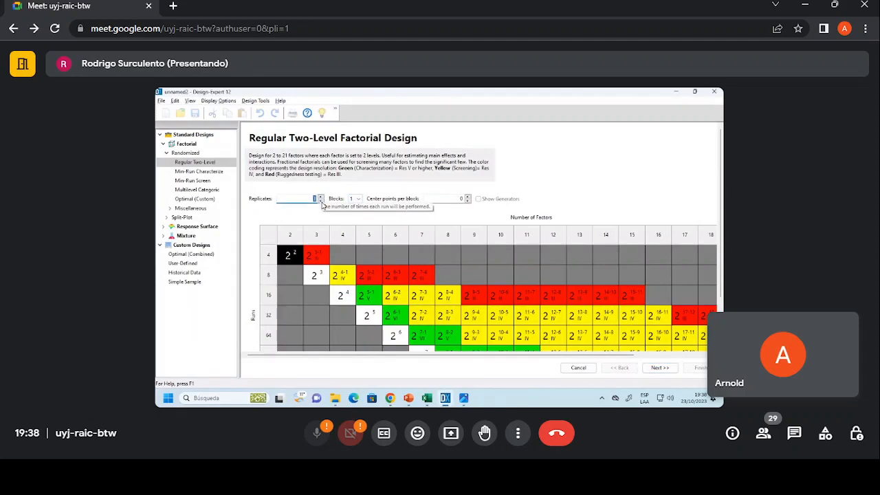
click(659, 368)
click(659, 368)
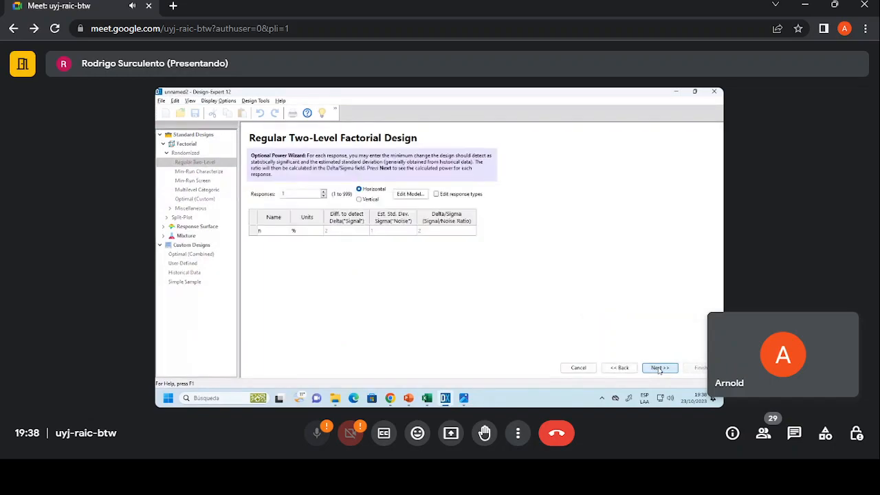
click(658, 369)
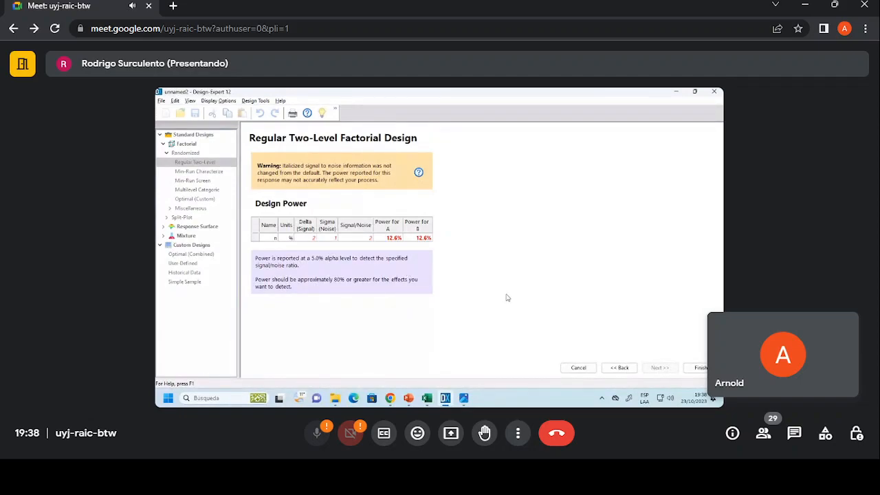
Set the design back to 3 replicates in 3 blocks, recalculate the power and generate the design.
click(619, 368)
click(619, 368)
click(618, 368)
click(321, 197)
click(321, 197)
click(356, 200)
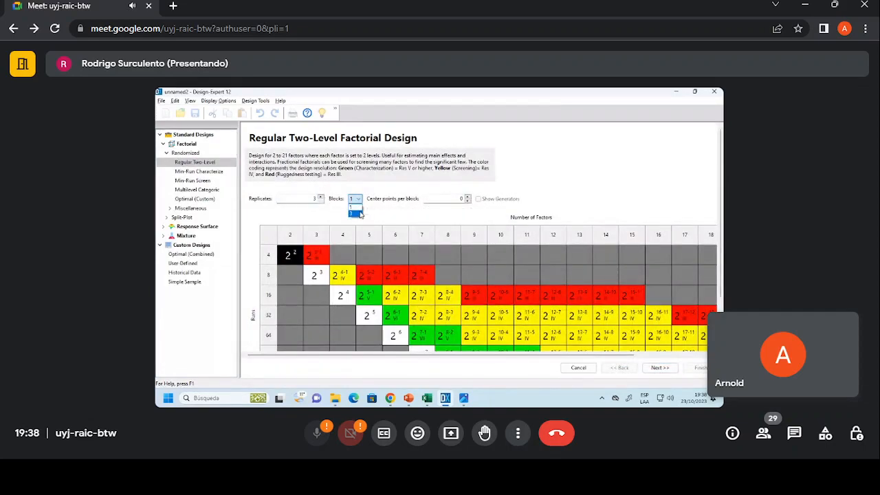
click(662, 369)
click(660, 369)
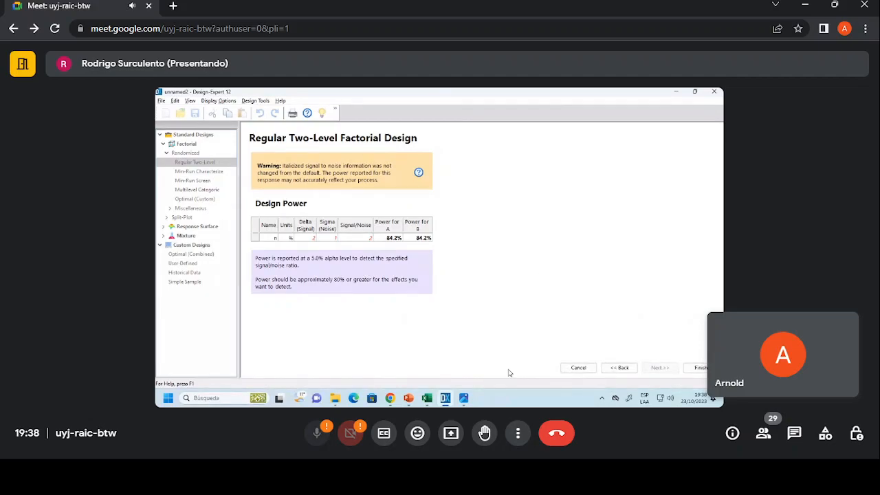
click(697, 369)
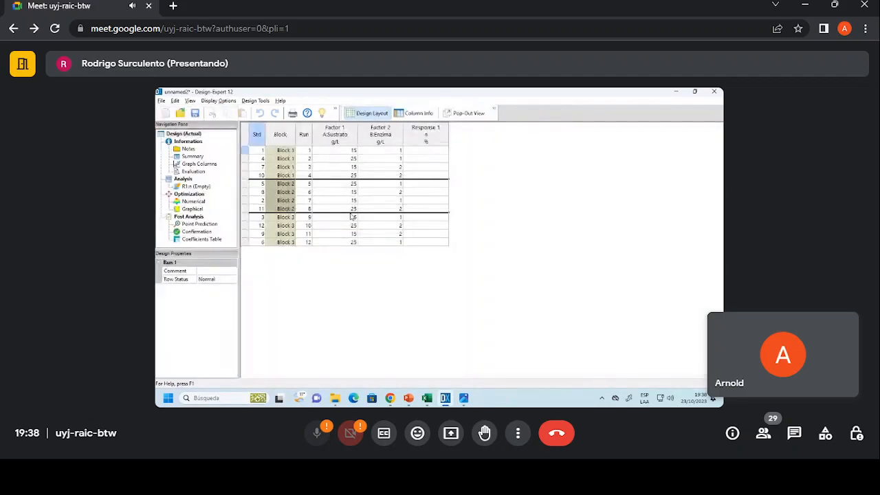
Examine the block groups and sort the runs ascending, first by standard order and finally by block.
click(280, 147)
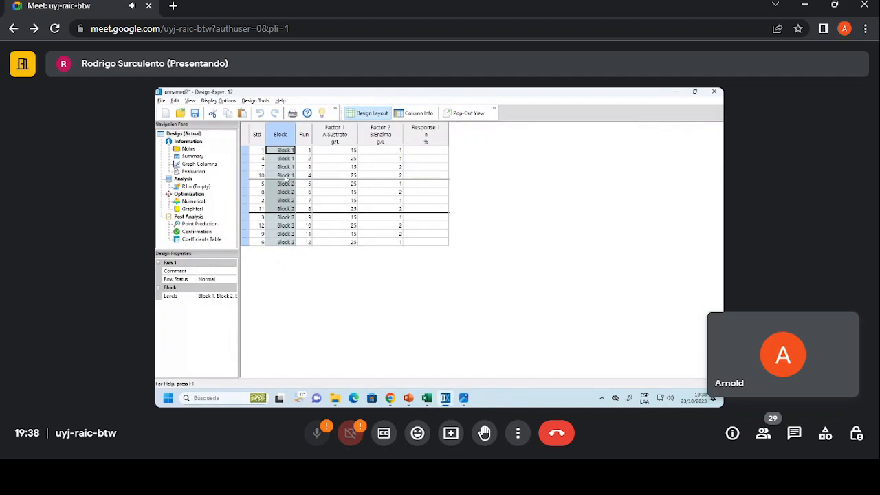
click(286, 176)
click(284, 183)
click(283, 216)
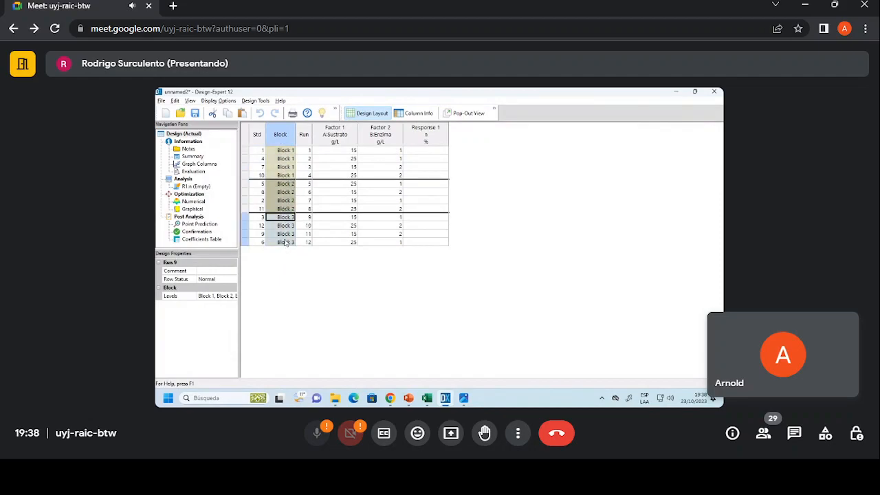
right_click(262, 141)
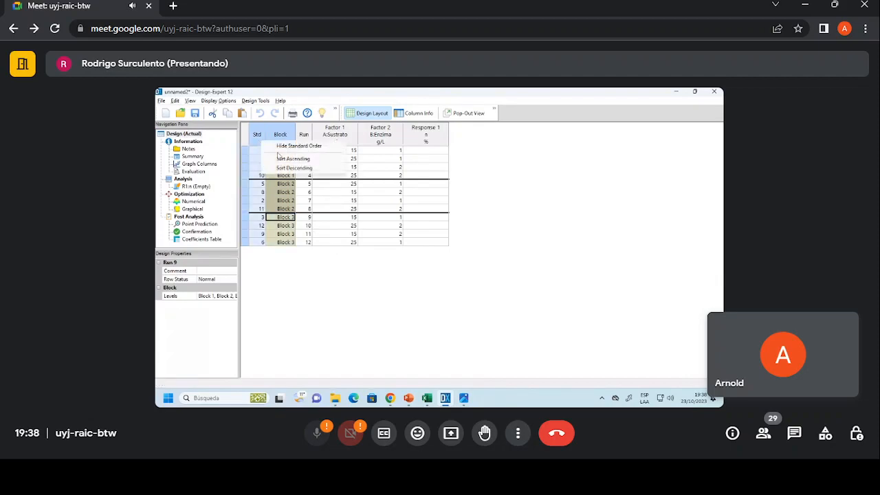
click(287, 164)
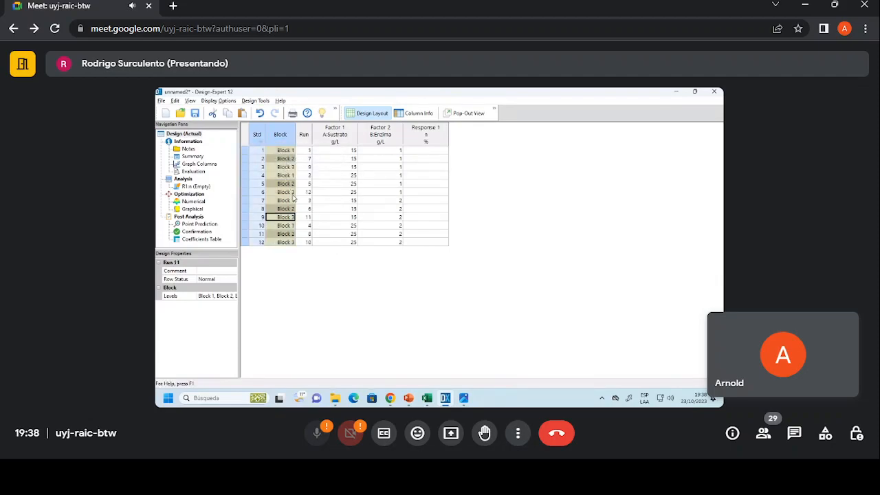
right_click(280, 135)
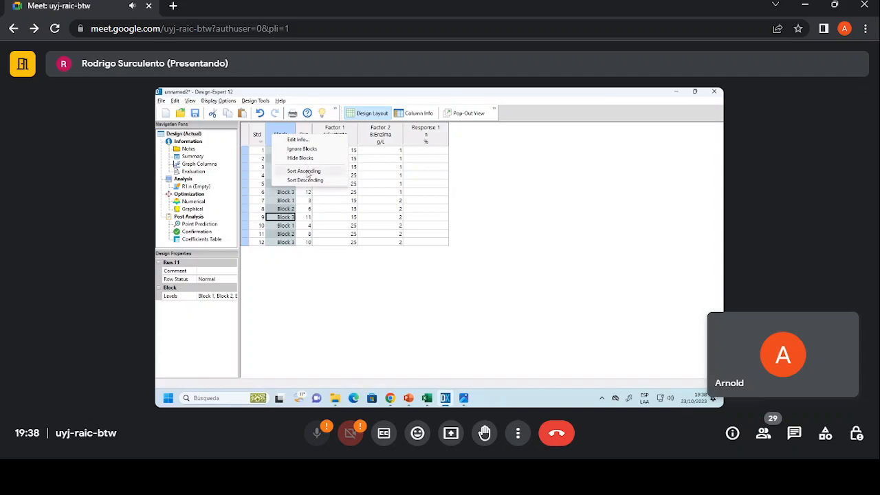
click(304, 170)
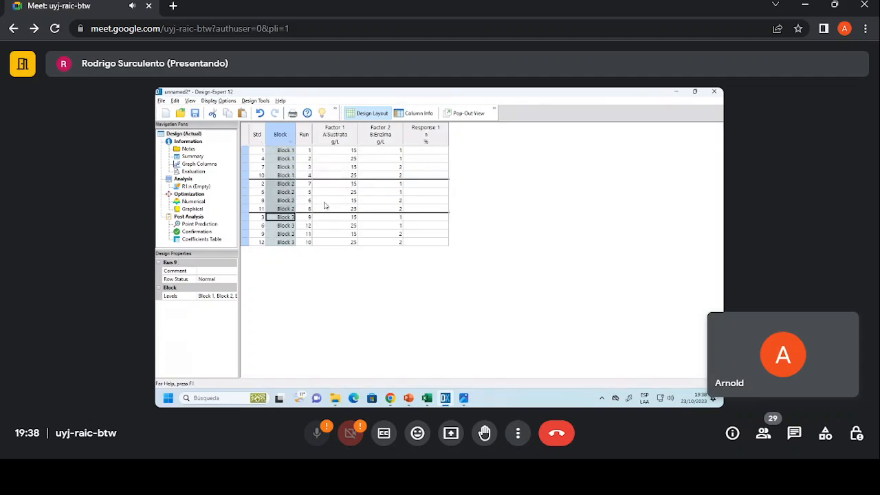
Switch to the SEYB workbook in Excel and arrange it side by side with the Design-Expert window, with the response column in view.
mouse_move(433, 401)
click(452, 361)
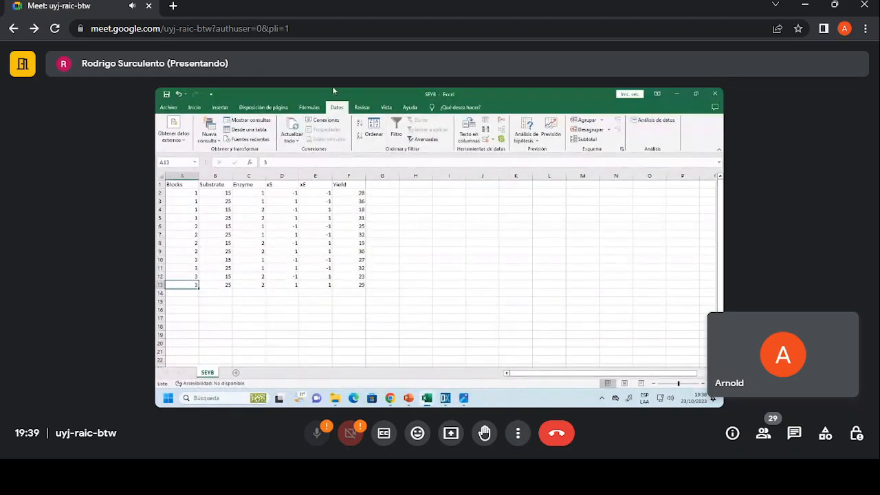
drag(321, 92, 720, 227)
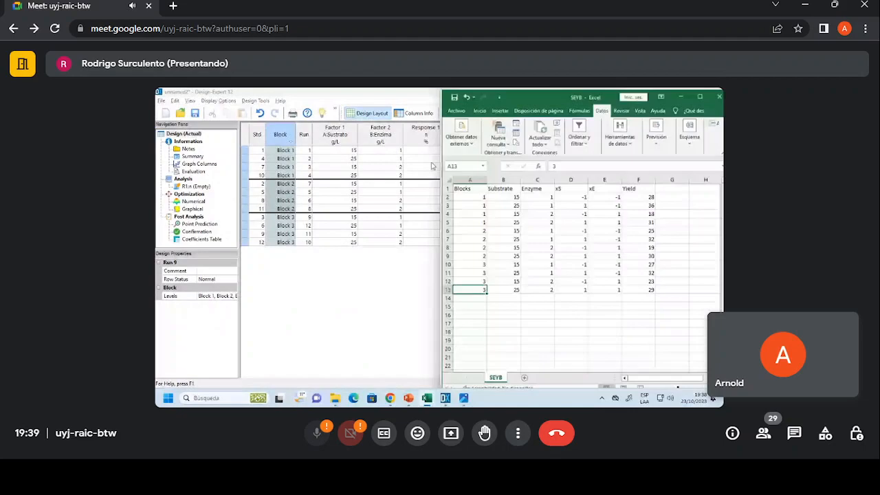
click(220, 146)
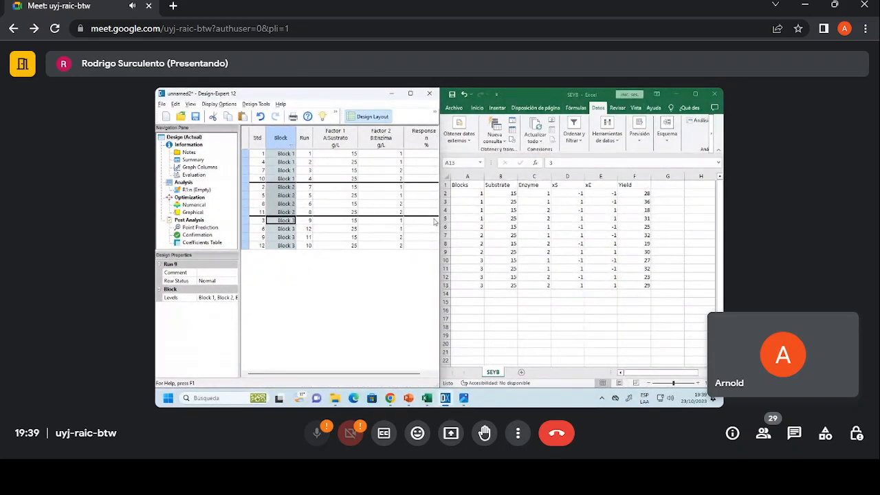
drag(392, 375, 398, 377)
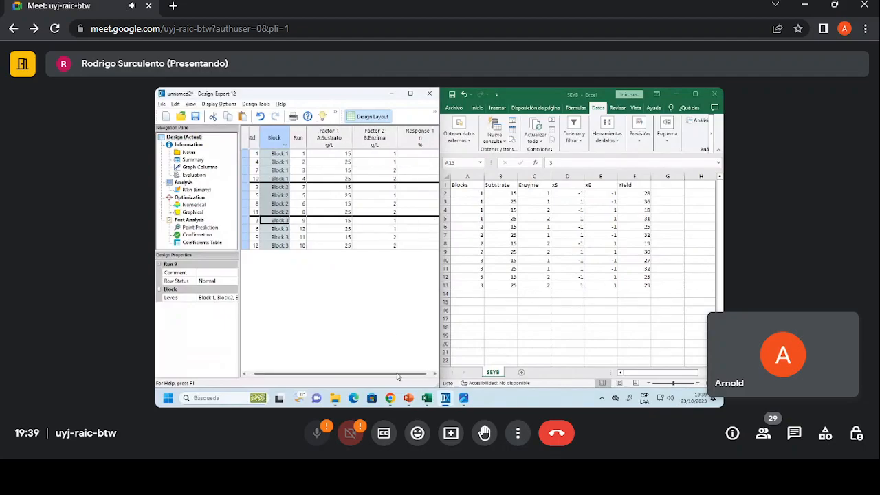
Copy the twelve Yield values F2:F13 from the SEYB sheet into the response n column of the design.
click(539, 191)
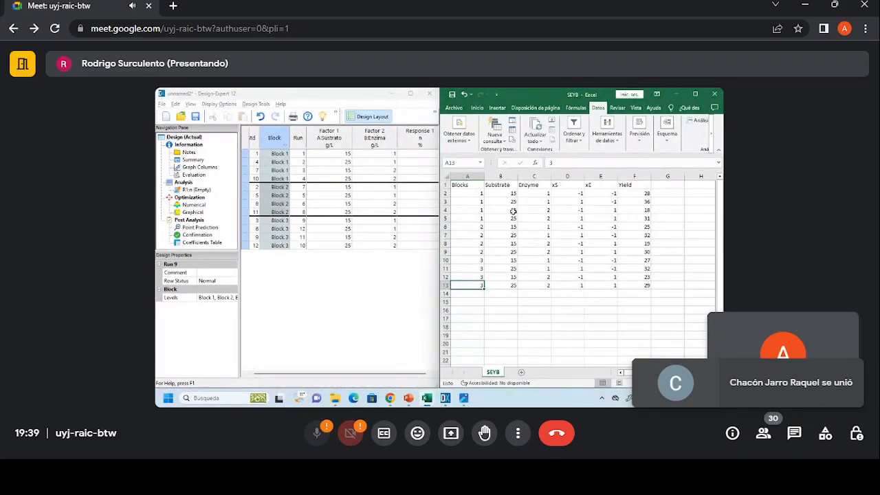
drag(631, 195, 646, 286)
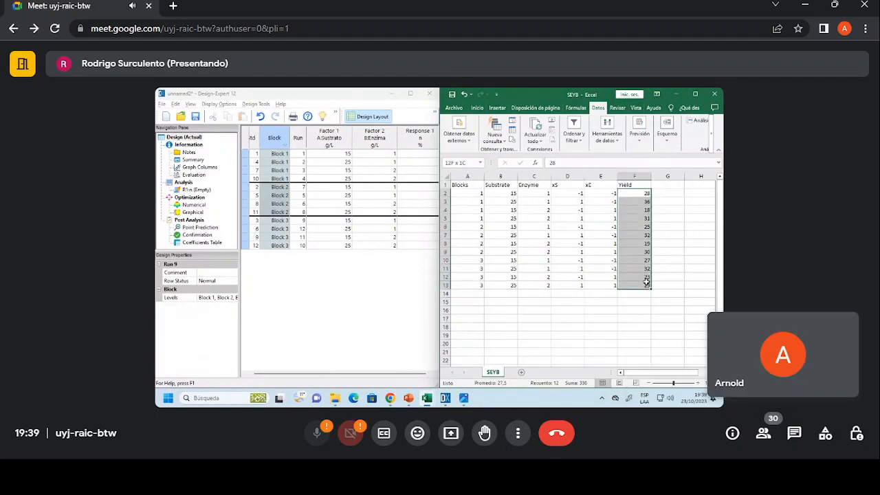
key(ctrl+c)
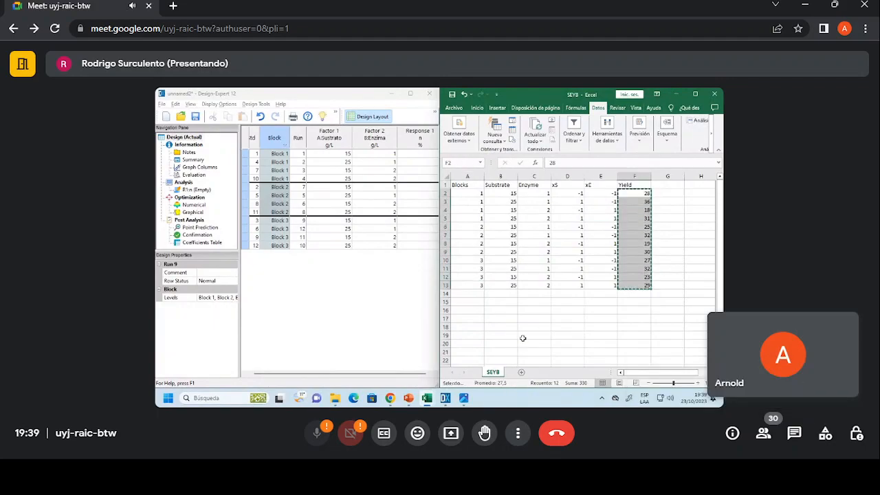
click(416, 136)
key(ctrl+v)
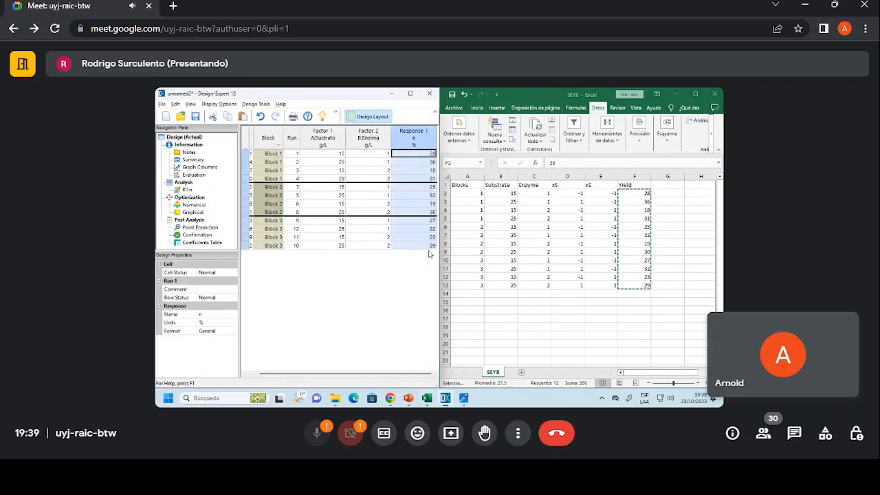
Maximize the design window, view the transformation options for response n, and return to the design table.
click(410, 93)
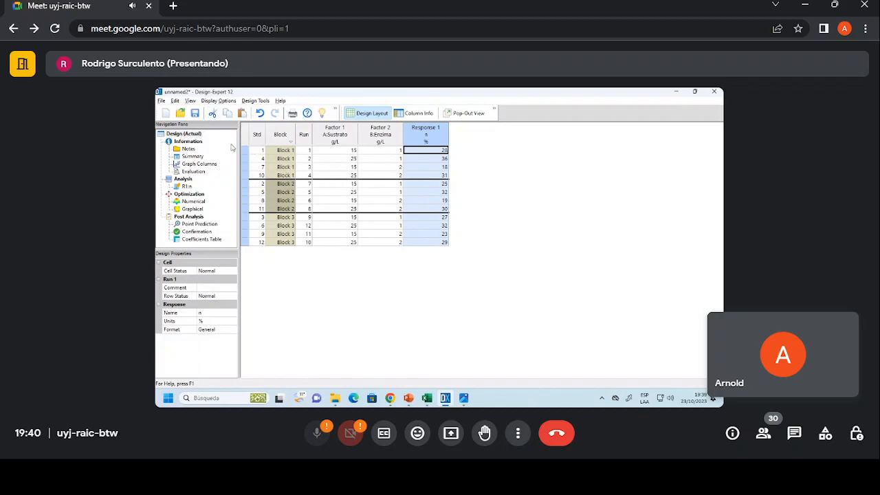
click(186, 187)
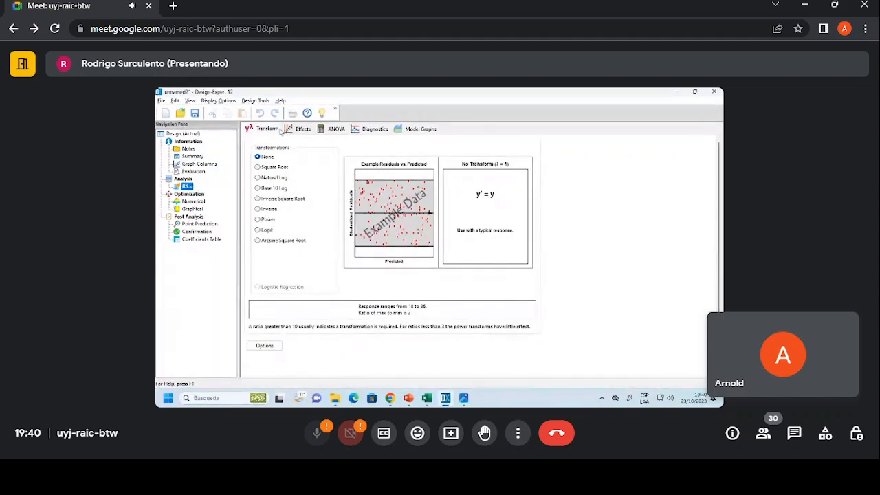
click(183, 134)
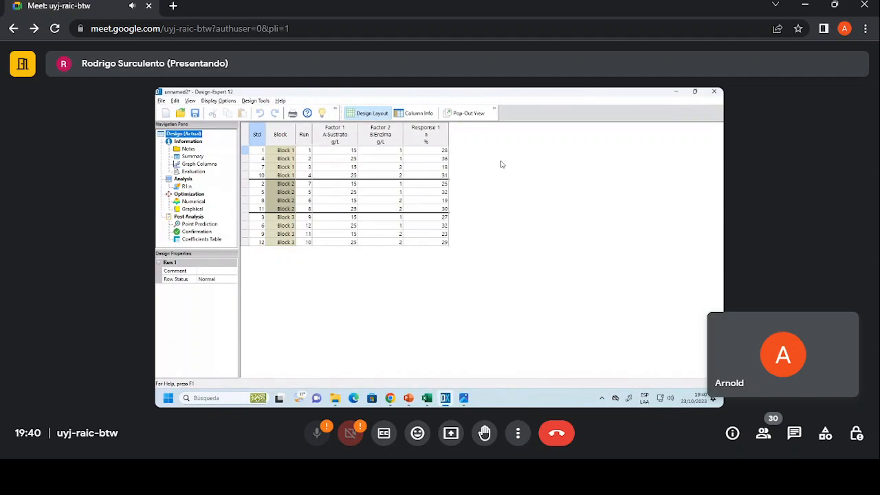
Bring up the SEYB workbook and arrange it side by side with the design table again.
mouse_move(426, 398)
click(462, 347)
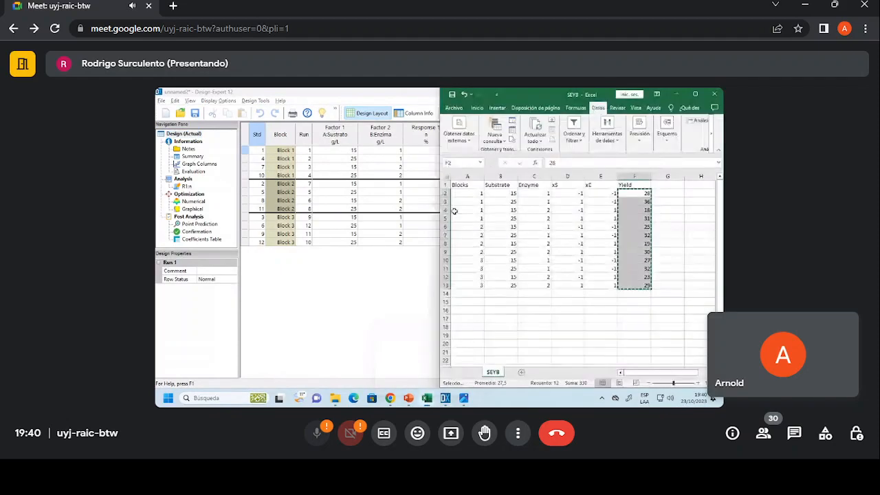
drag(365, 96, 157, 121)
drag(355, 96, 157, 303)
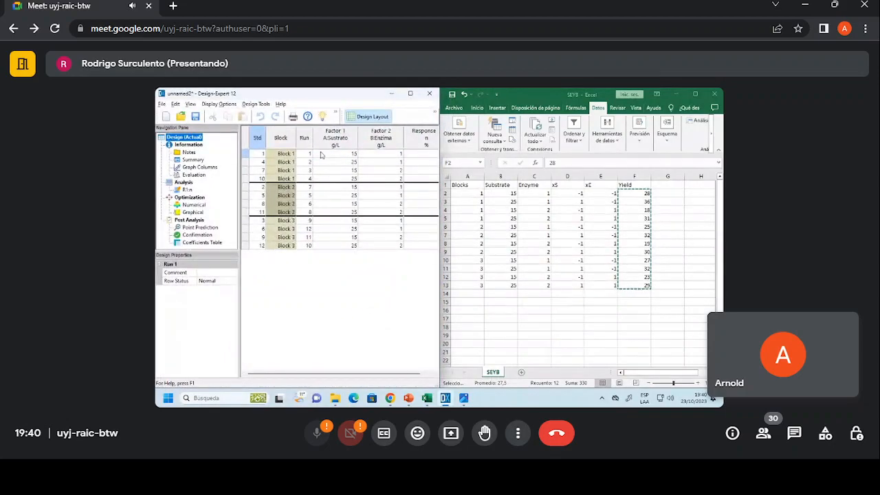
Sort the runs by block in descending order and return them to ascending block order.
right_click(293, 142)
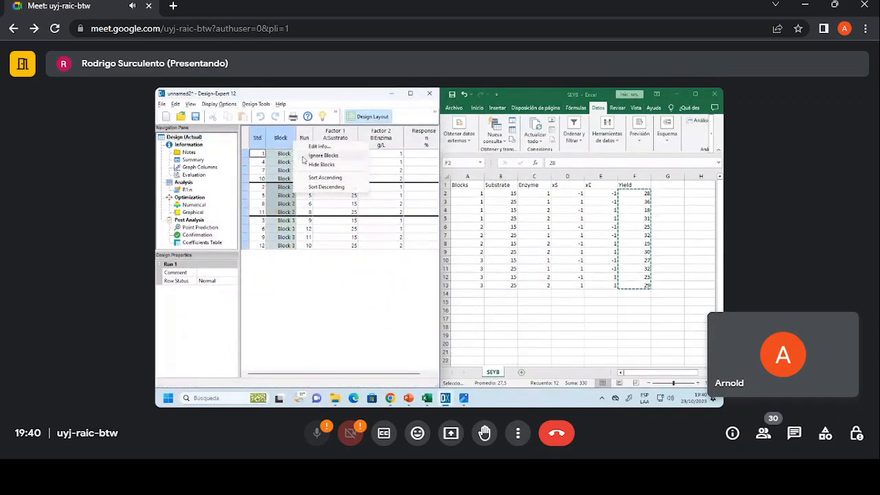
click(323, 178)
right_click(284, 143)
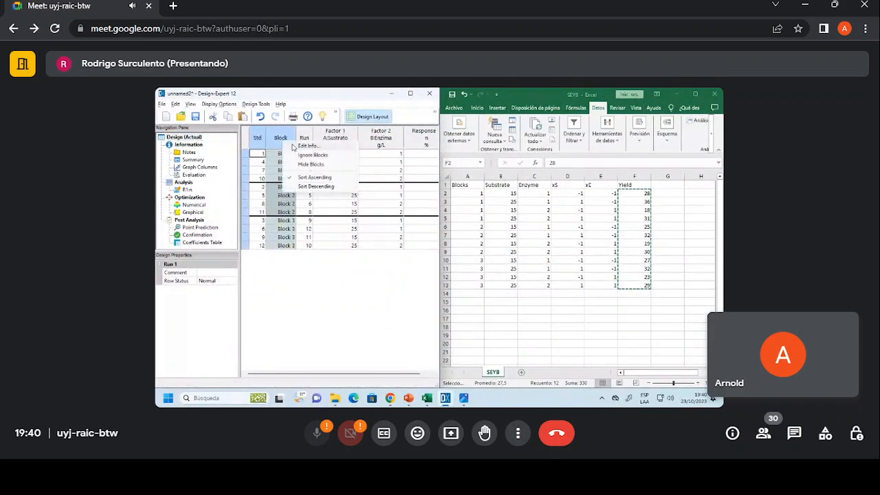
click(311, 185)
right_click(286, 141)
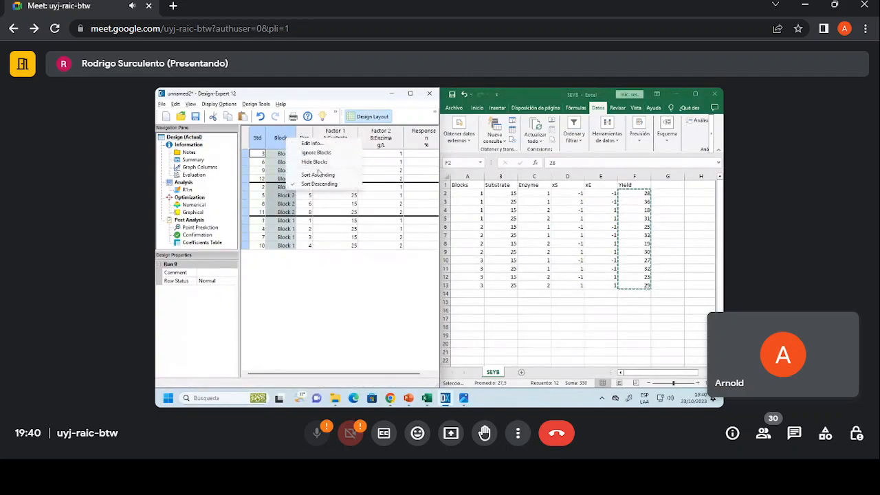
click(321, 173)
right_click(300, 141)
click(329, 177)
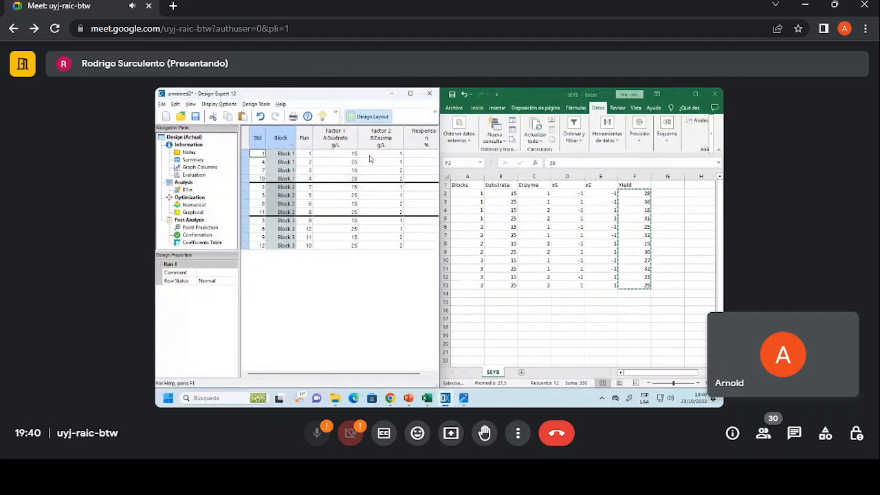
Reapply the ascending block order to the runs in the design table.
click(342, 154)
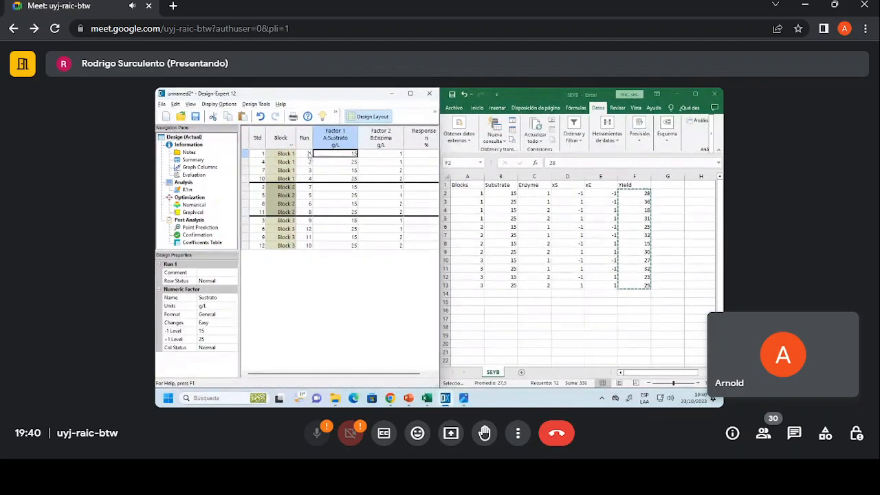
right_click(297, 141)
click(281, 143)
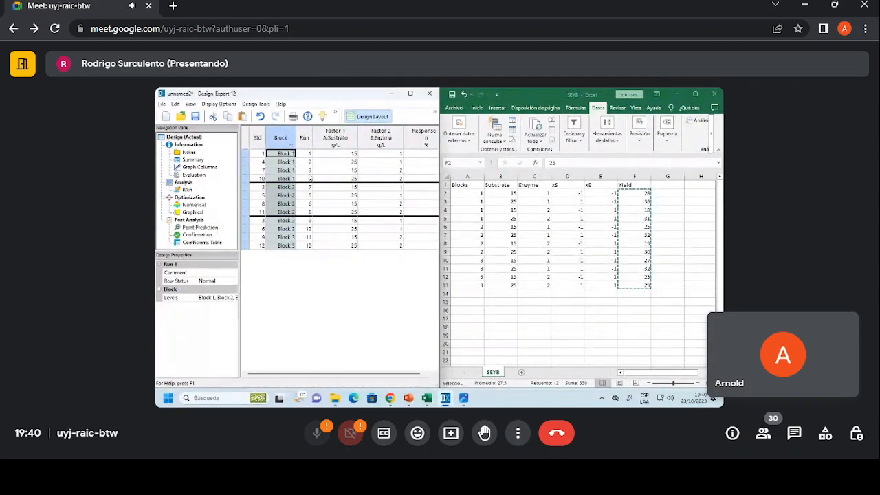
right_click(289, 137)
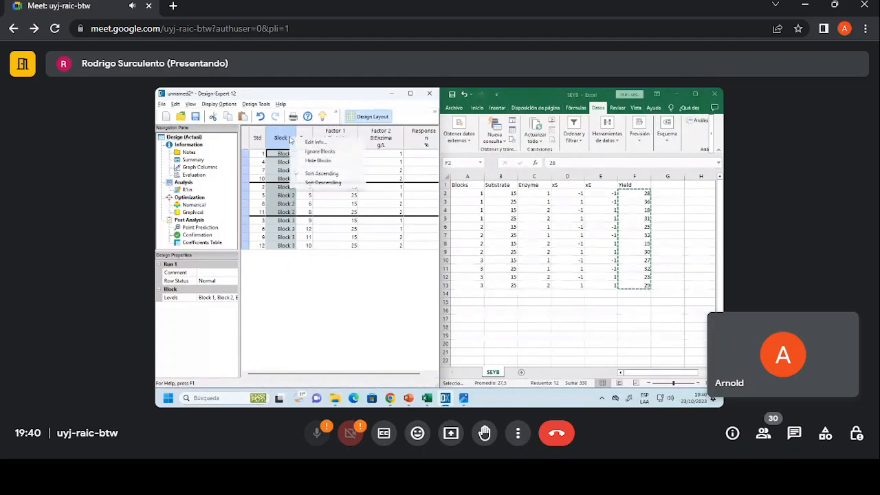
click(317, 175)
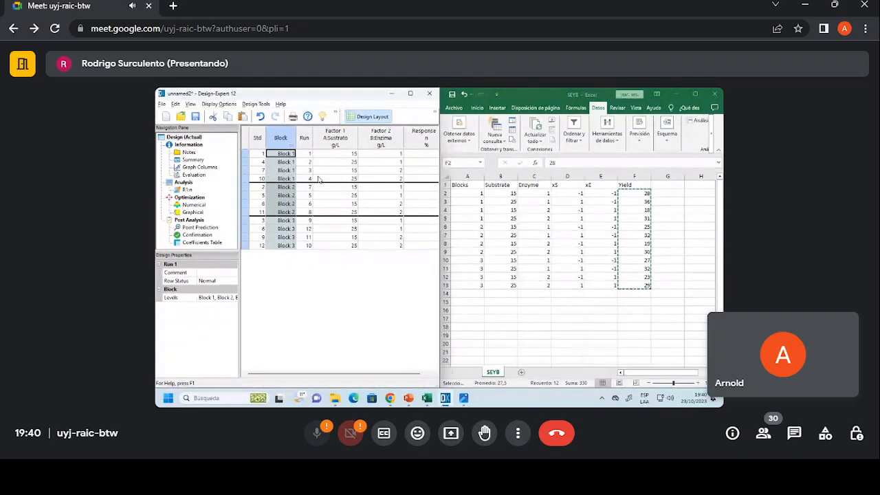
Sort the runs by ascending standard order and group them by ascending block.
right_click(263, 140)
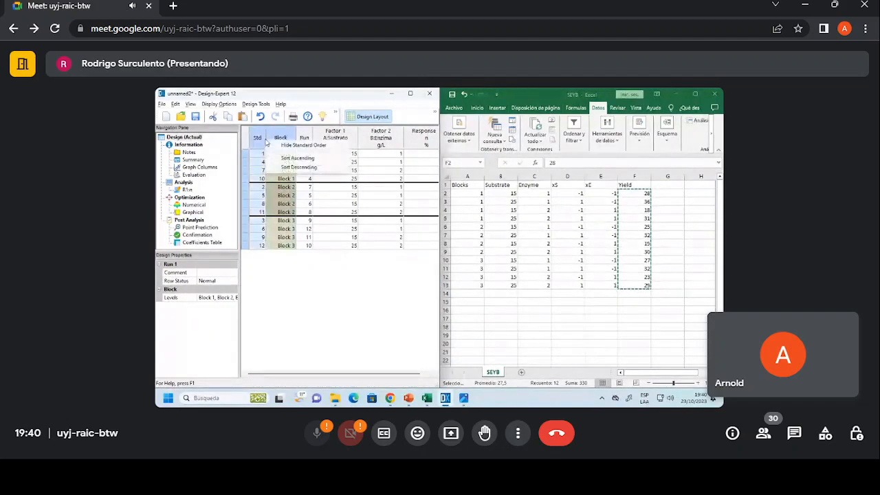
click(291, 159)
right_click(284, 141)
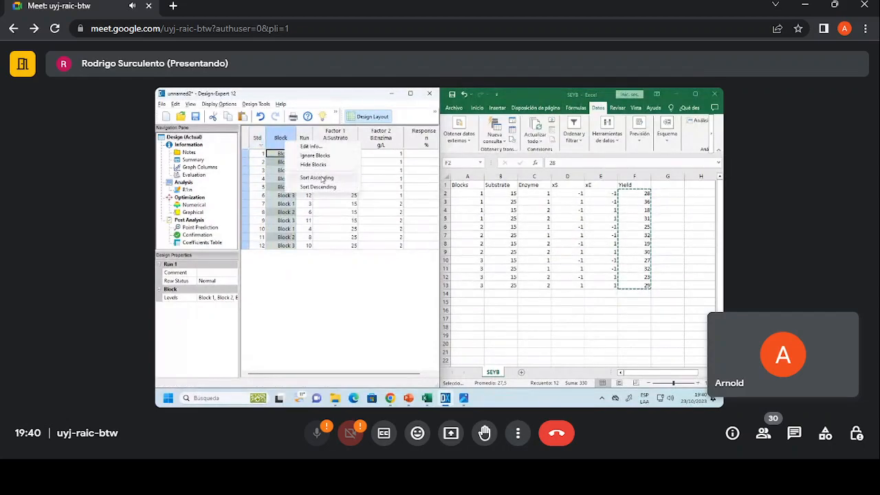
click(316, 177)
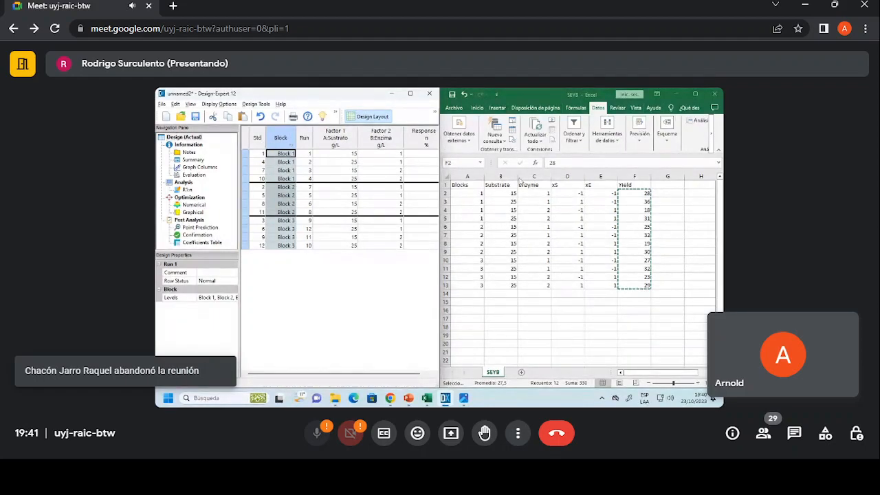
Maximize the design window and select the A-Sustrato, B-Enzima and AB effects of response n on the half-normal plot.
click(410, 93)
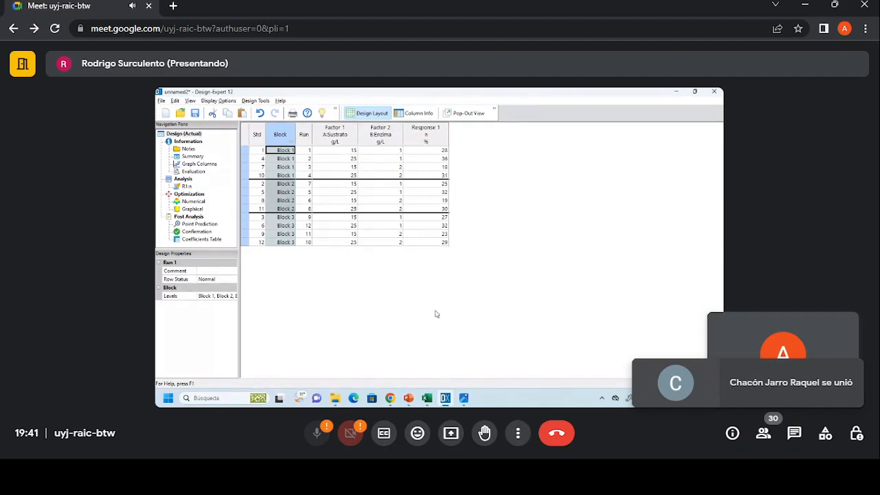
click(185, 187)
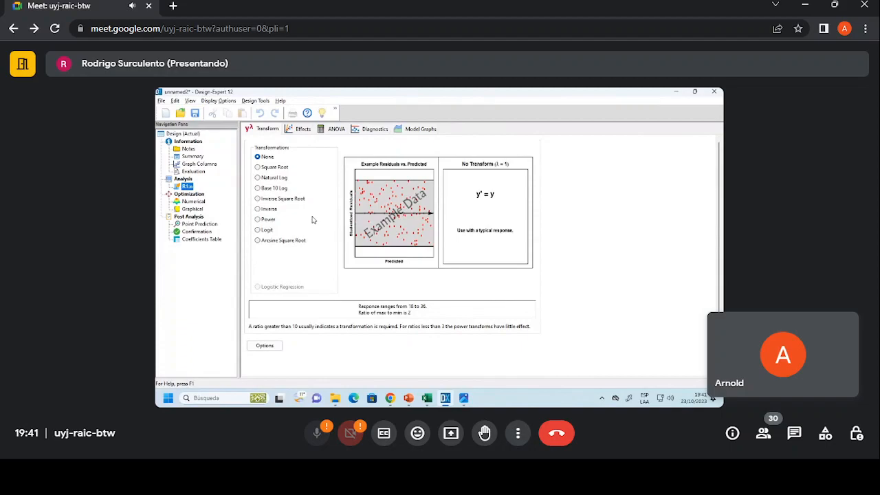
click(294, 130)
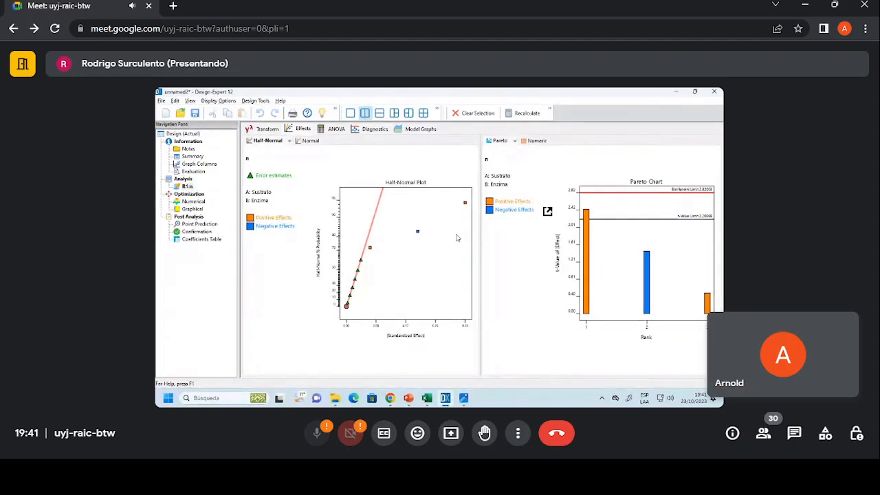
click(465, 202)
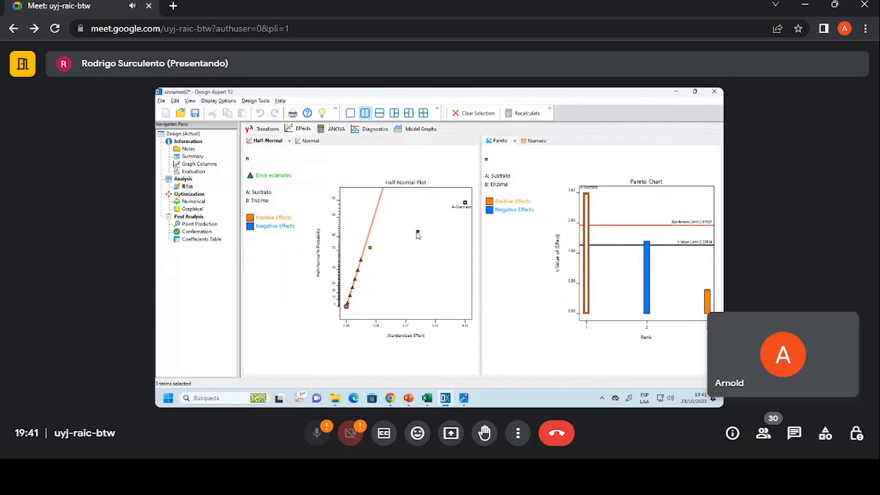
click(418, 232)
click(371, 248)
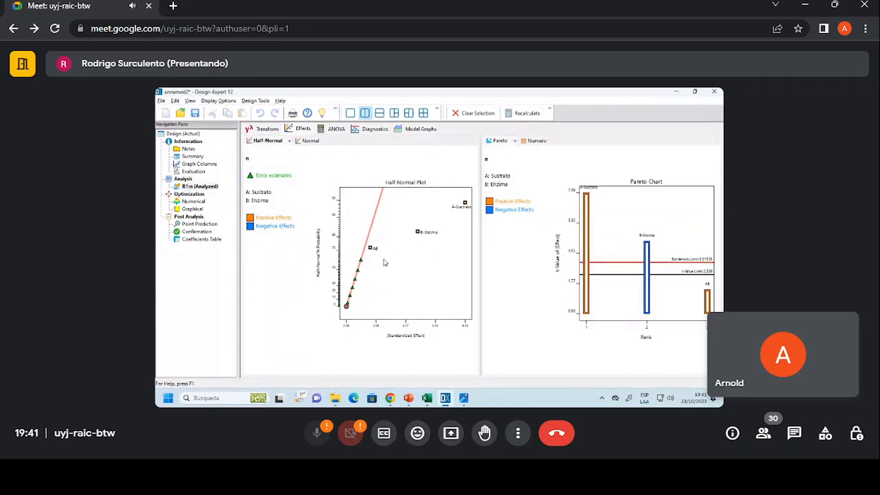
View the ANOVA of the selected factorial model for response n and check the p-value of the AB interaction.
click(321, 131)
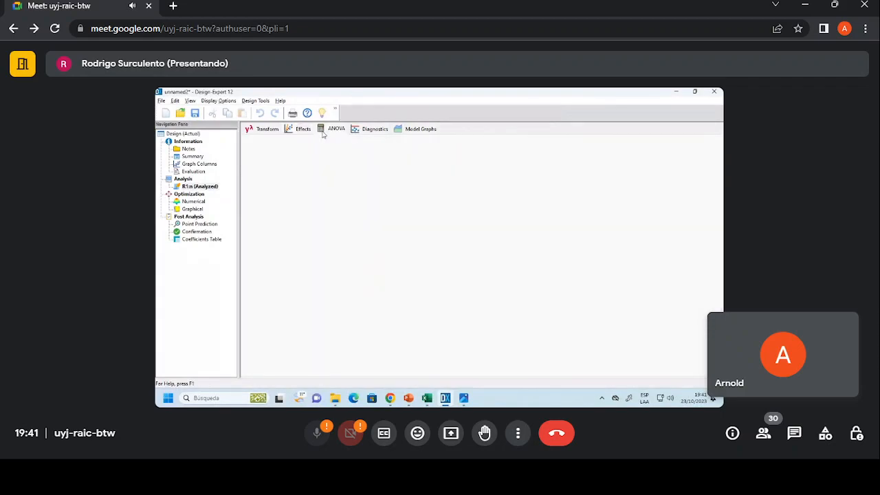
click(294, 131)
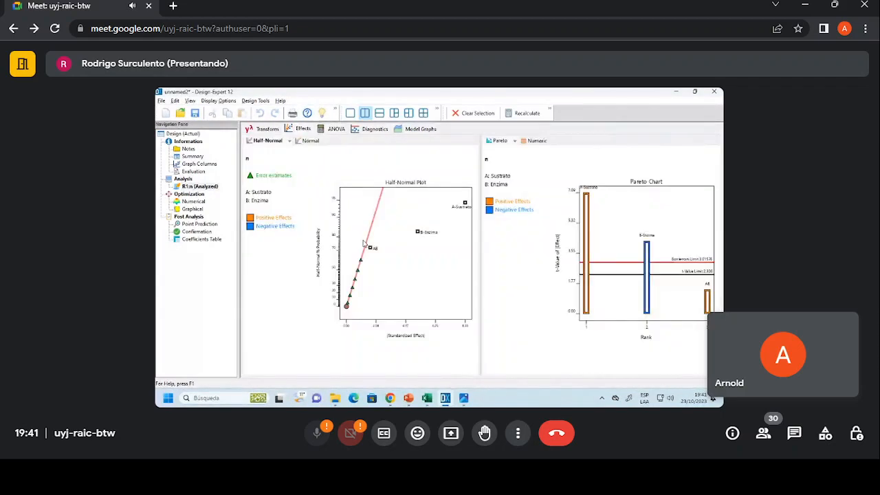
click(336, 130)
click(297, 129)
click(332, 129)
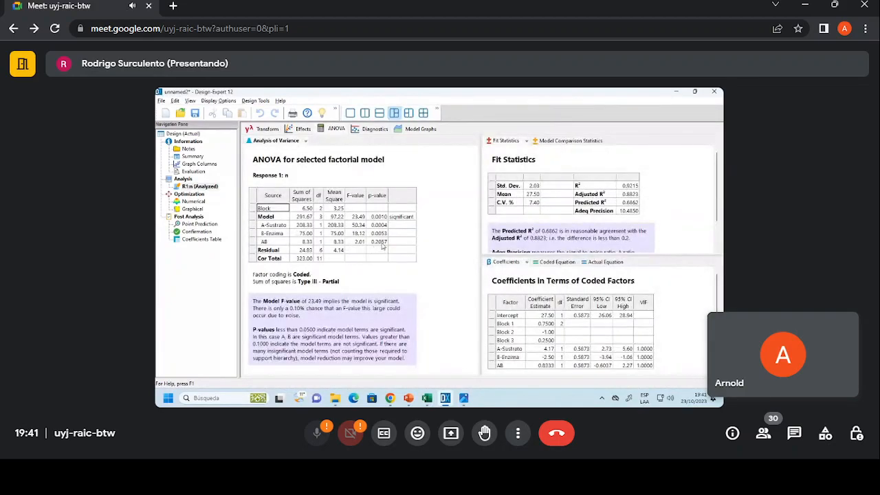
click(382, 242)
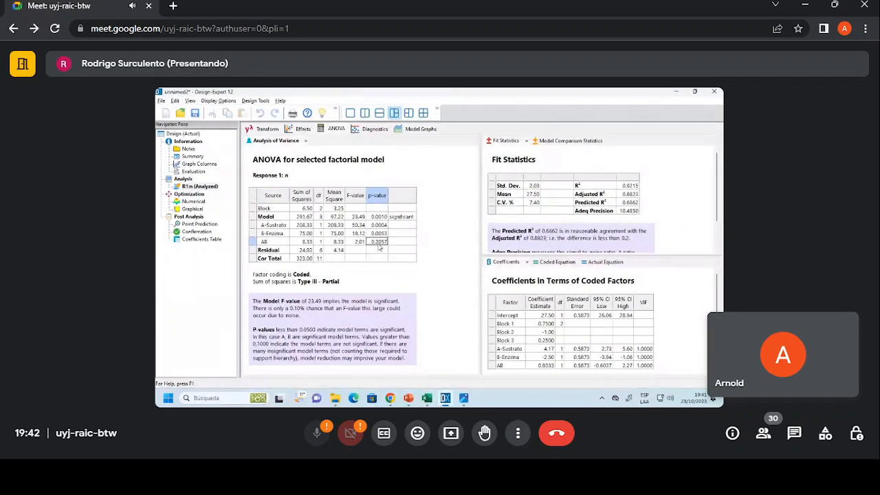
Remove the AB interaction from the model of response n and inspect the Block row in the updated ANOVA.
click(303, 128)
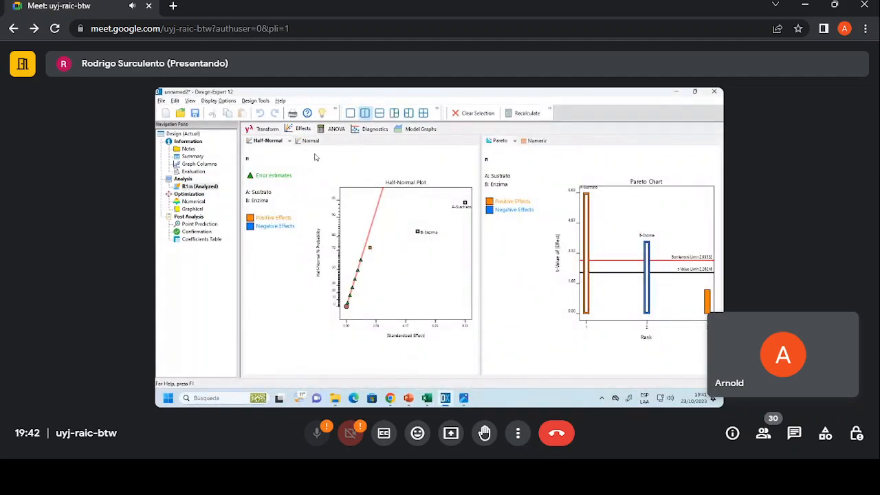
click(319, 131)
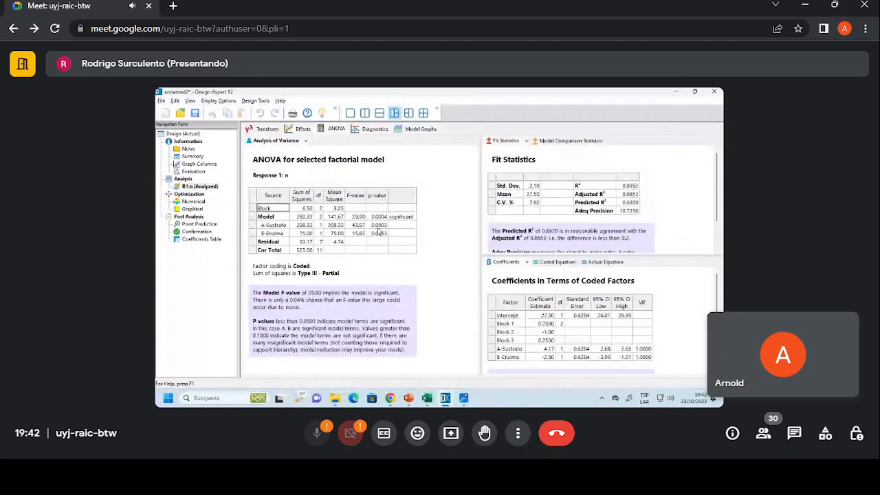
drag(279, 211, 337, 211)
click(281, 211)
drag(280, 211, 343, 212)
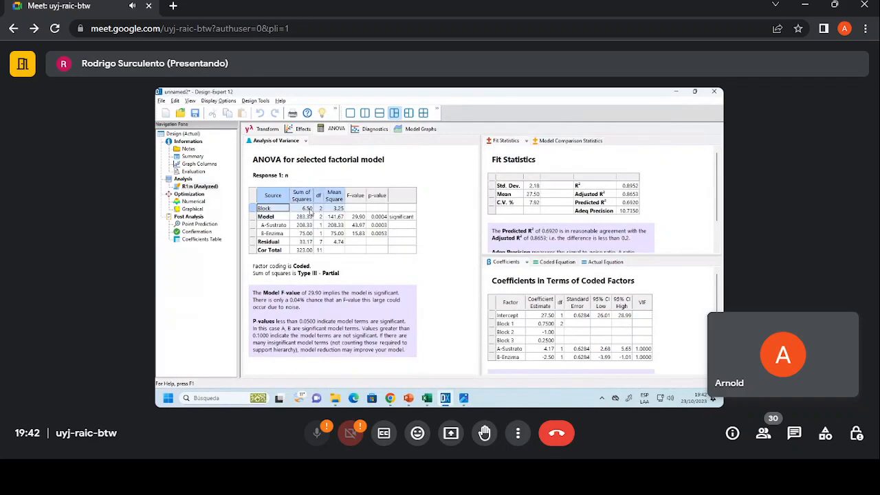
click(321, 208)
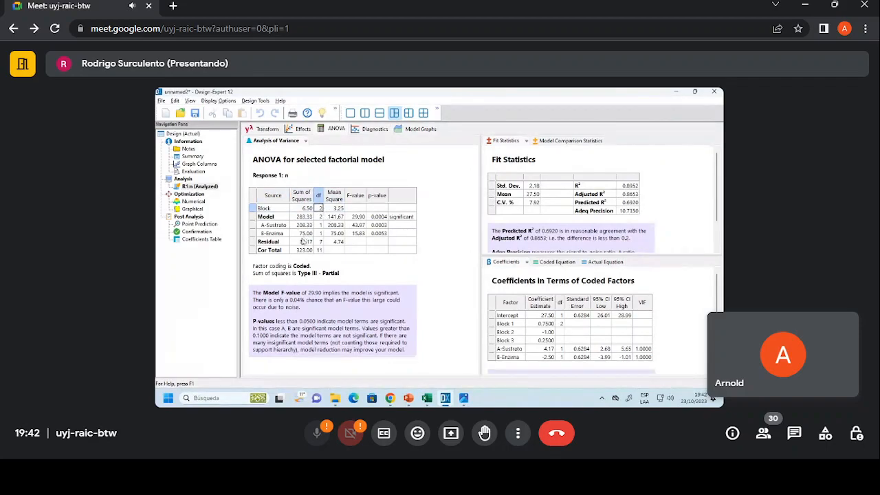